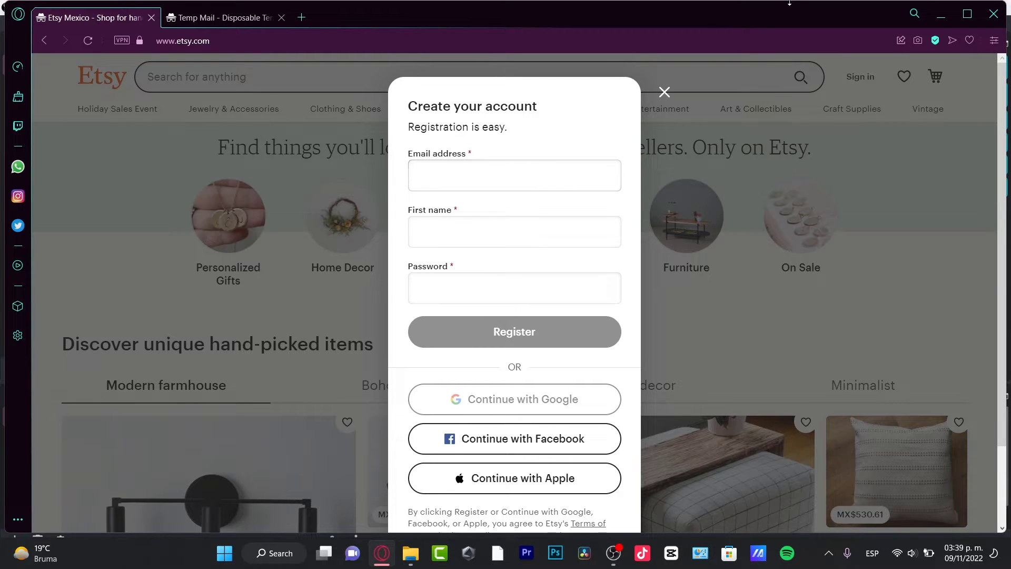
Step: Close the registration form and look over the Etsy home page
{"action": "left_click", "coordinate": [665, 93]}
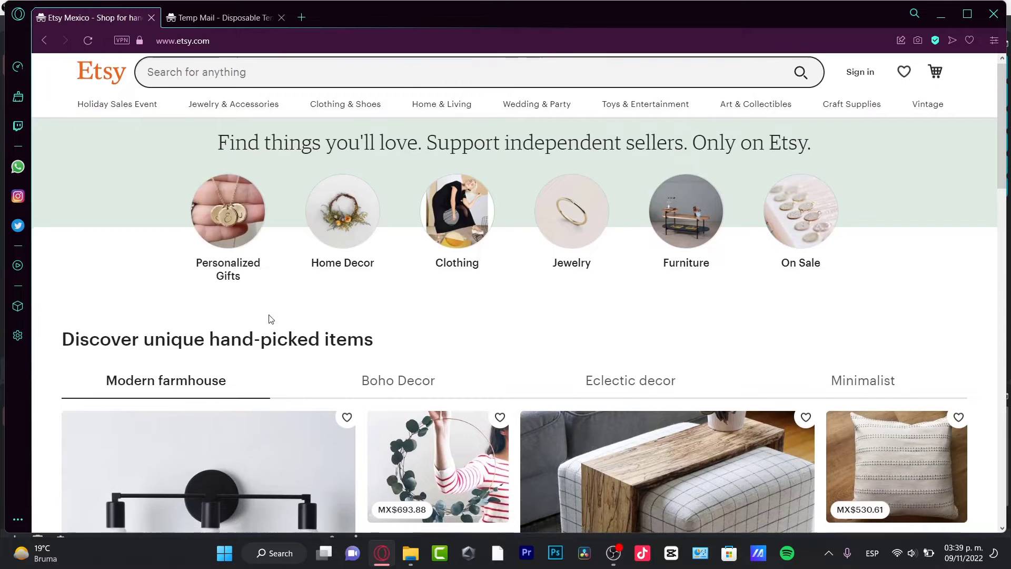
{"action": "scroll", "coordinate": [269, 317], "scroll_direction": "down", "scroll_amount": 10}
{"action": "scroll", "coordinate": [574, 478], "scroll_direction": "up", "scroll_amount": 10}
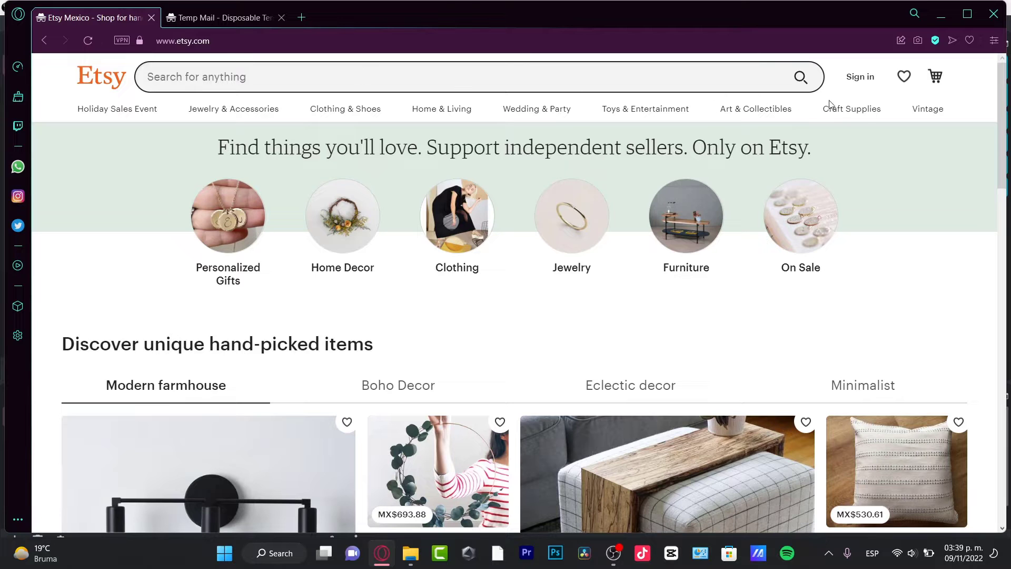
Step: Open the new-account registration form from the sign-in dialog and go through its email address and first name fields
{"action": "left_click", "coordinate": [868, 77]}
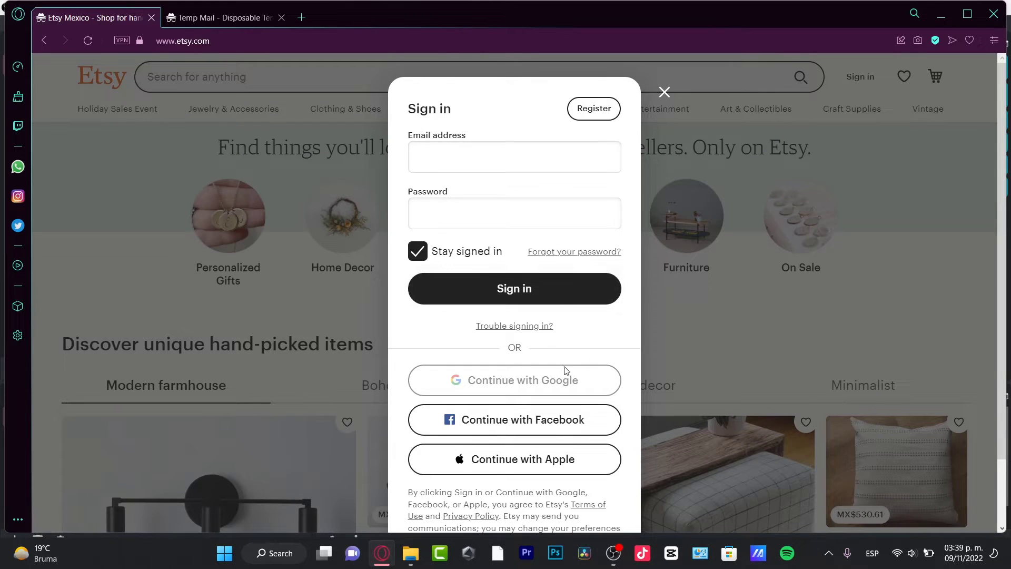
{"action": "left_click", "coordinate": [603, 114]}
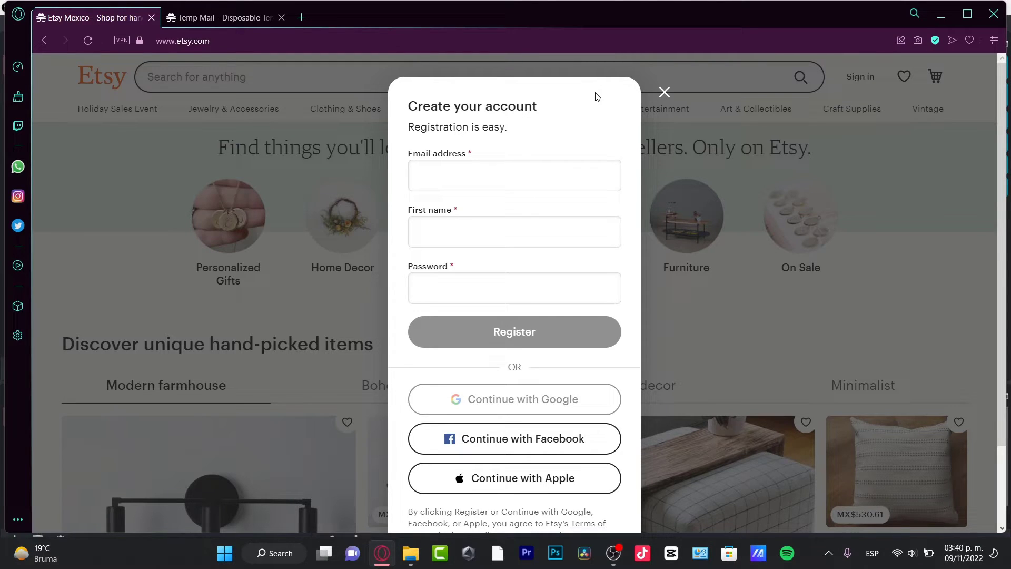
{"action": "left_click", "coordinate": [530, 167]}
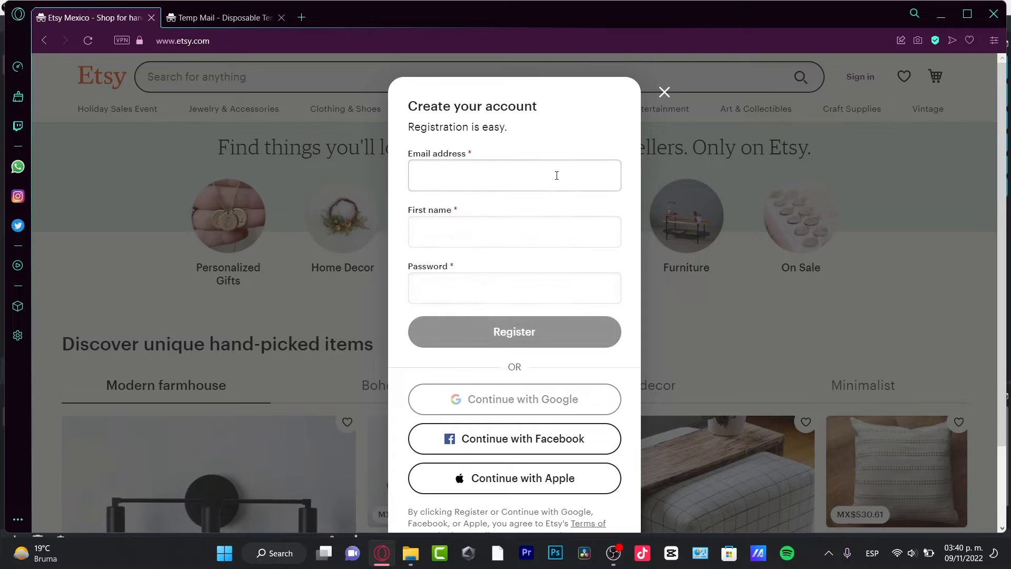
{"action": "left_click", "coordinate": [533, 222]}
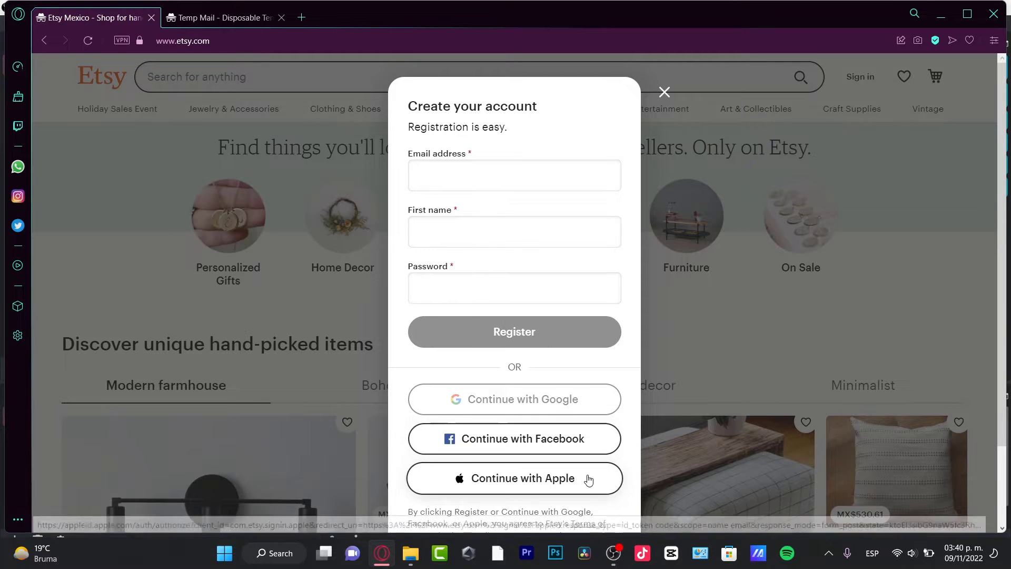
{"action": "scroll", "coordinate": [594, 489], "scroll_direction": "down", "scroll_amount": 2}
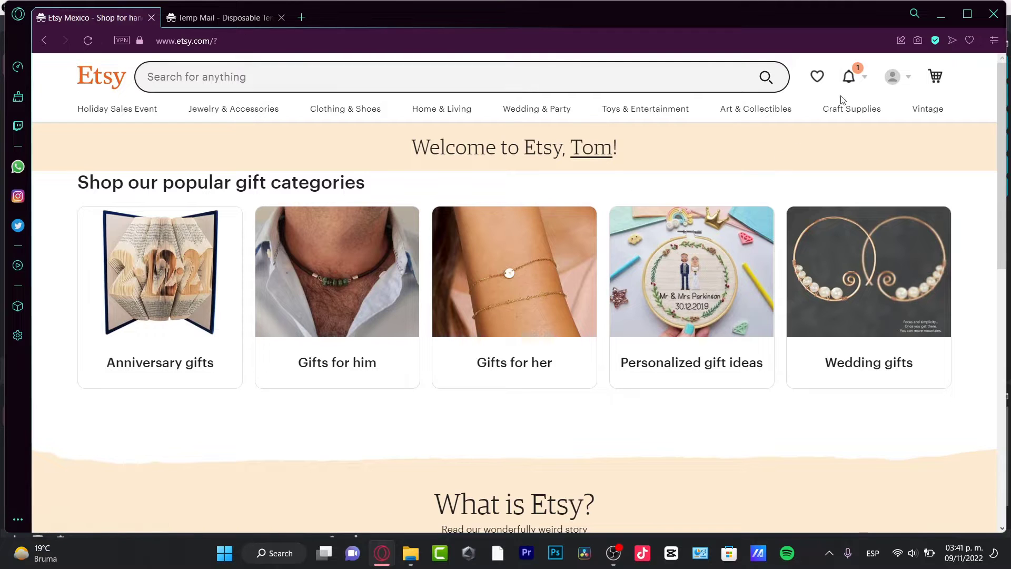
Step: Open Sell on Etsy from the account options and get started with opening a shop
{"action": "left_click", "coordinate": [894, 78]}
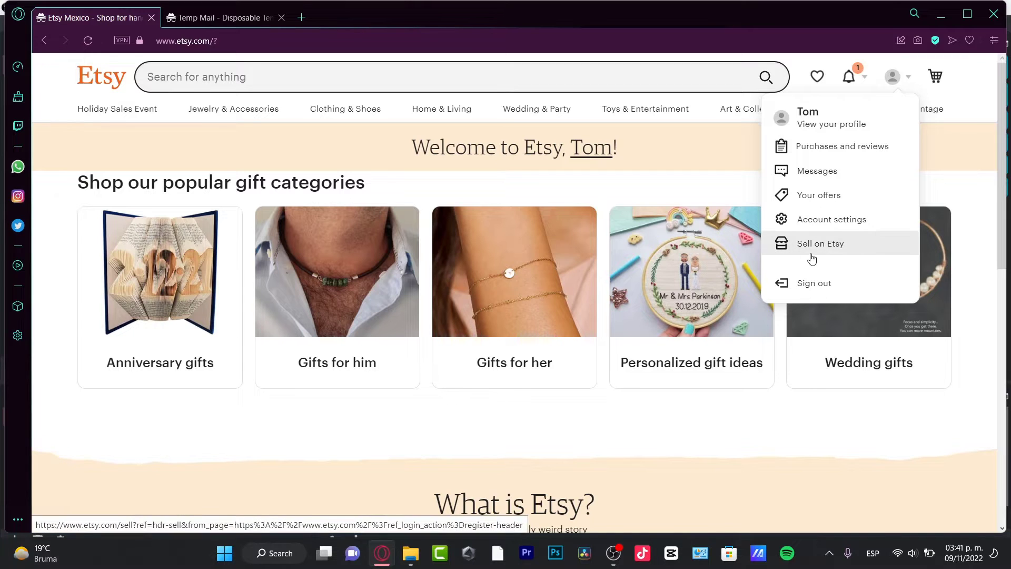
{"action": "left_click", "coordinate": [879, 245]}
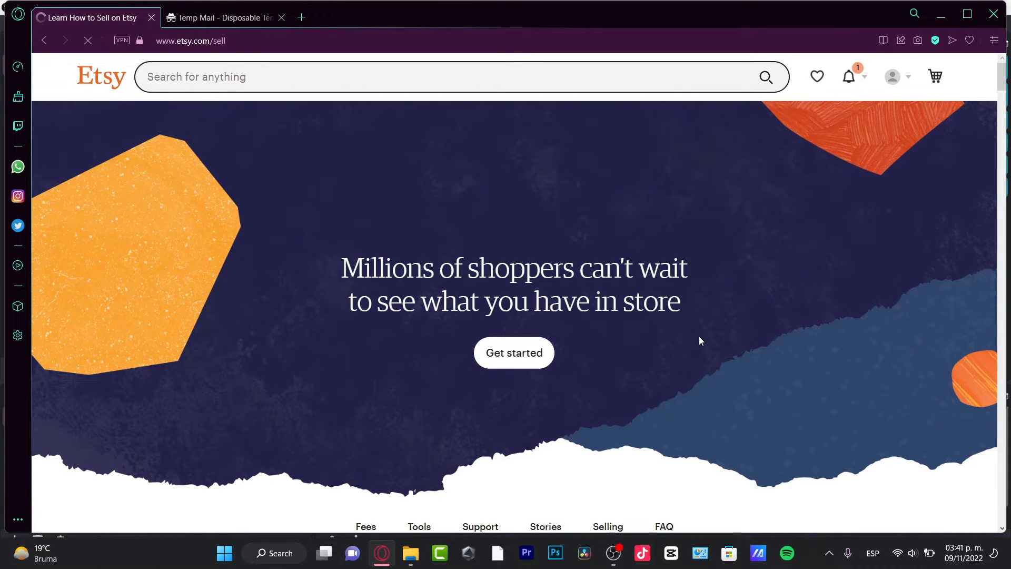
{"action": "left_click", "coordinate": [541, 359]}
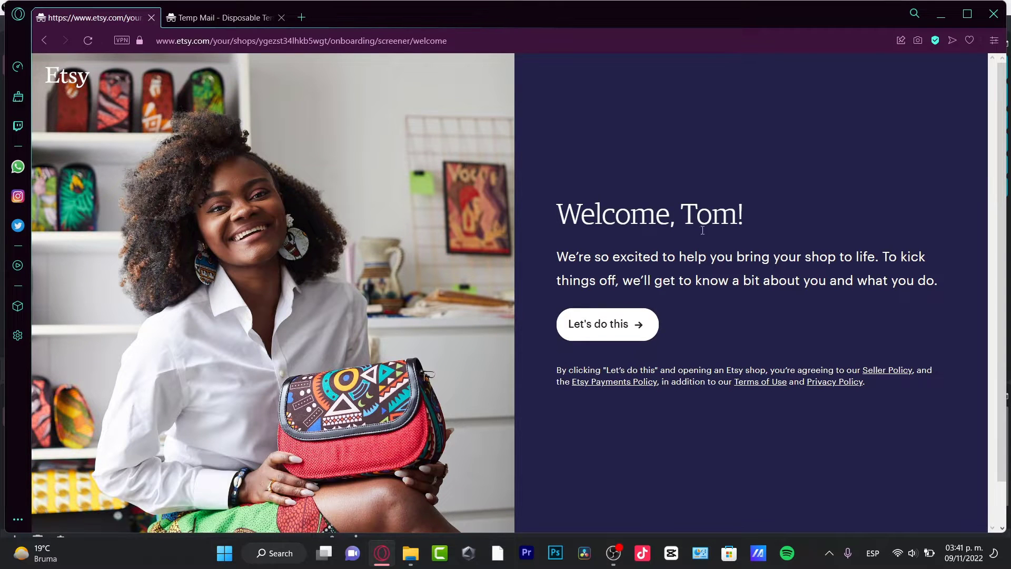
Step: Begin the seller questionnaire and answer that you are just starting to sell for the first time ever
{"action": "left_click", "coordinate": [647, 324]}
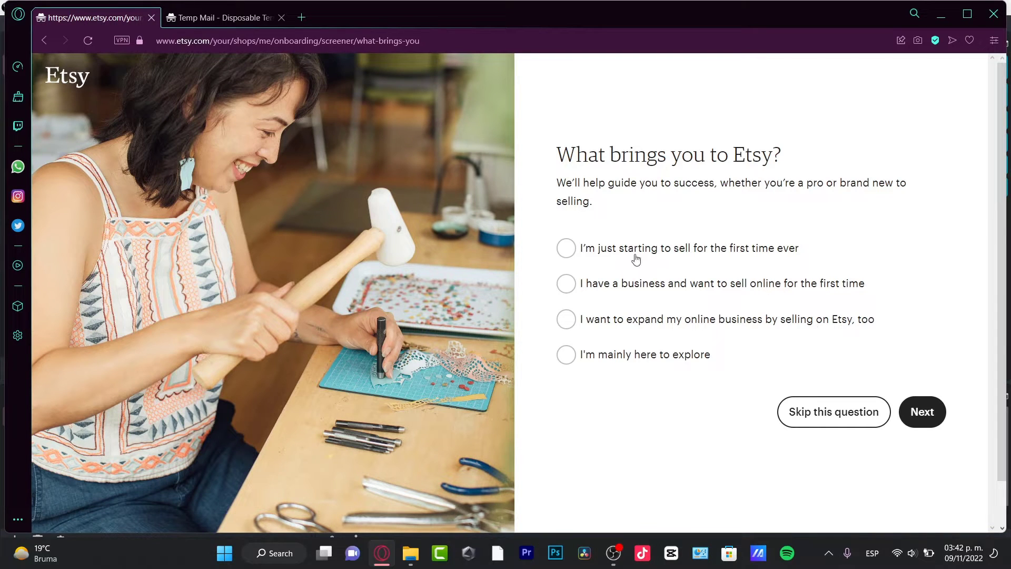
{"action": "left_click", "coordinate": [582, 250]}
{"action": "left_click", "coordinate": [924, 410]}
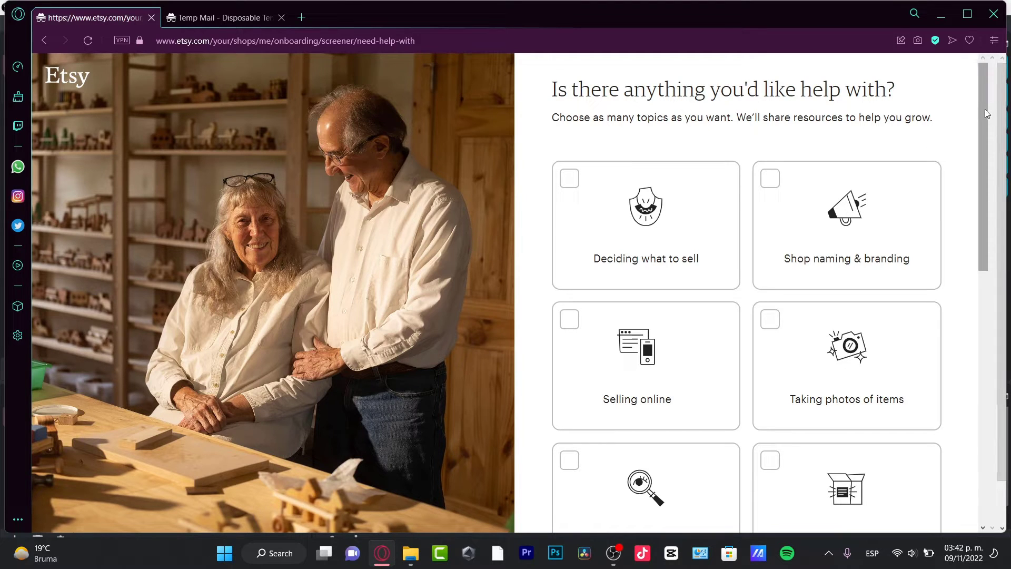
Step: Choose the help topics Taking photos of items, Shop naming & branding, Deciding what to sell and Selling online
{"action": "scroll", "coordinate": [985, 109], "scroll_direction": "down", "scroll_amount": 5}
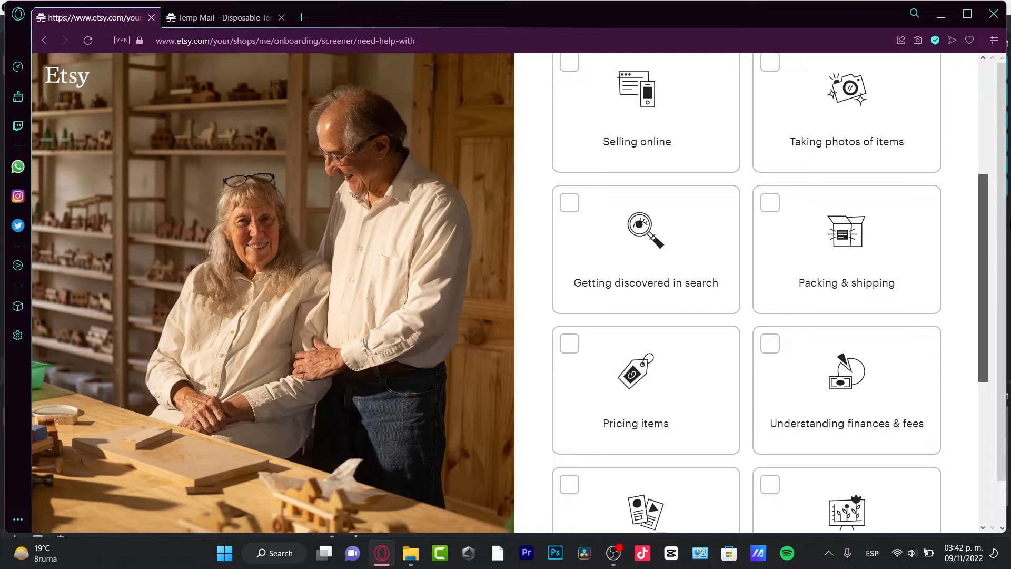
{"action": "scroll", "coordinate": [984, 237], "scroll_direction": "up", "scroll_amount": 3}
{"action": "left_click", "coordinate": [770, 244]}
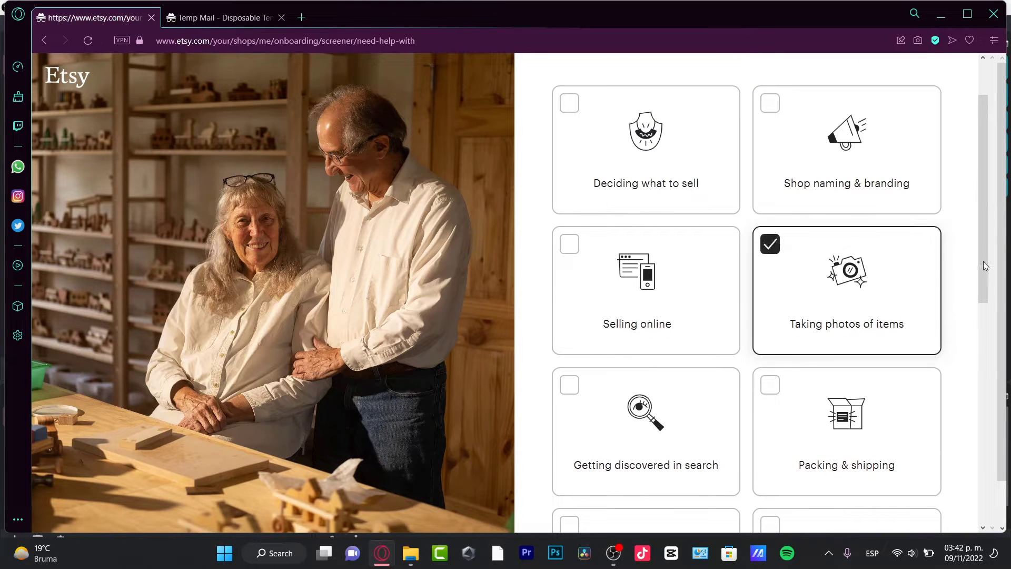
{"action": "left_click", "coordinate": [769, 102]}
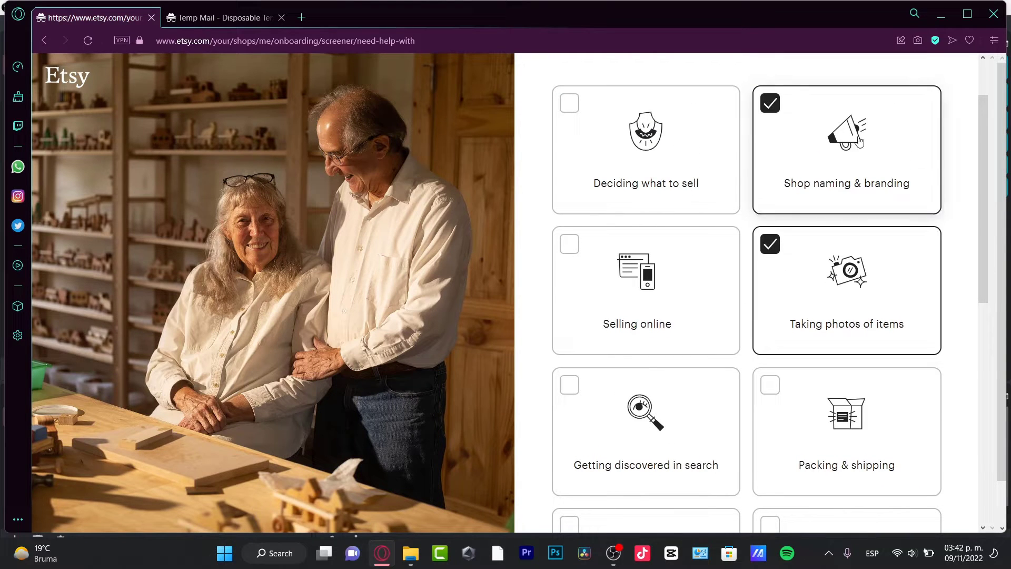
{"action": "left_click", "coordinate": [558, 111]}
{"action": "left_click", "coordinate": [570, 246]}
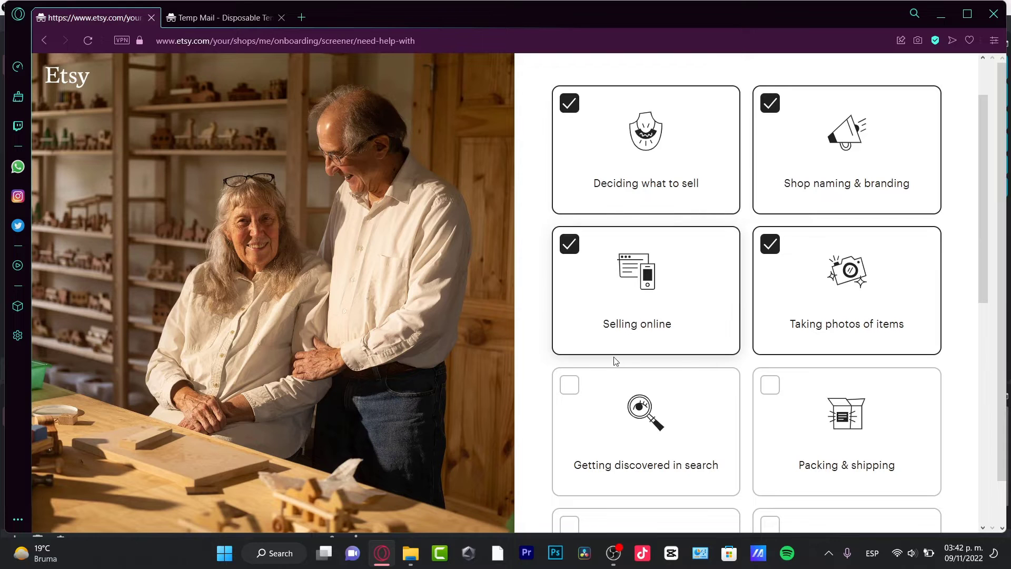
Step: Add help topics Getting discovered in search, Packing & shipping, Pricing items, Understanding finances & fees, Marketing to new audiences and Moving existing listings to Etsy
{"action": "scroll", "coordinate": [654, 361], "scroll_direction": "down", "scroll_amount": 3}
{"action": "left_click", "coordinate": [574, 198]}
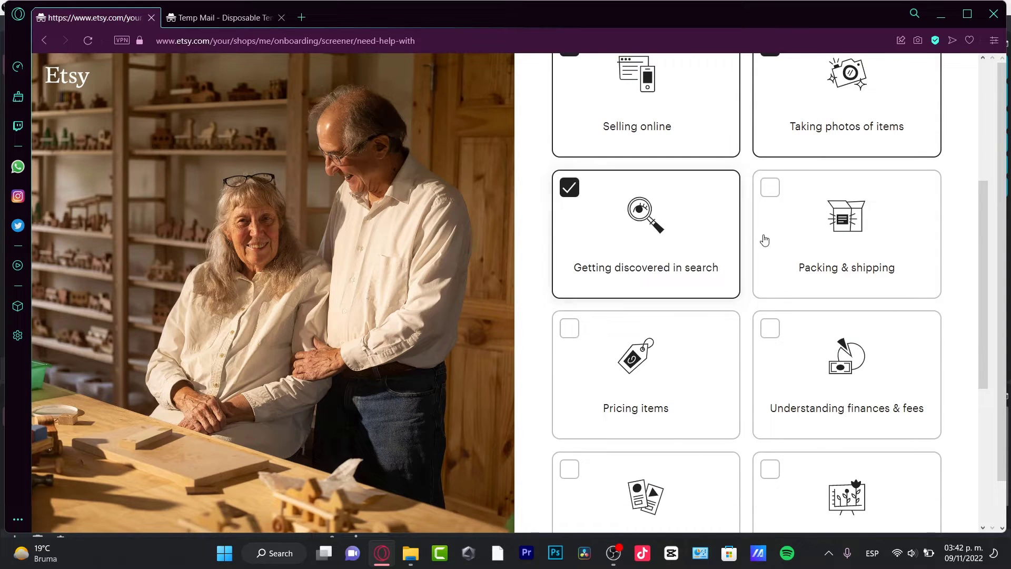
{"action": "left_click", "coordinate": [770, 188]}
{"action": "scroll", "coordinate": [831, 255], "scroll_direction": "down", "scroll_amount": 3}
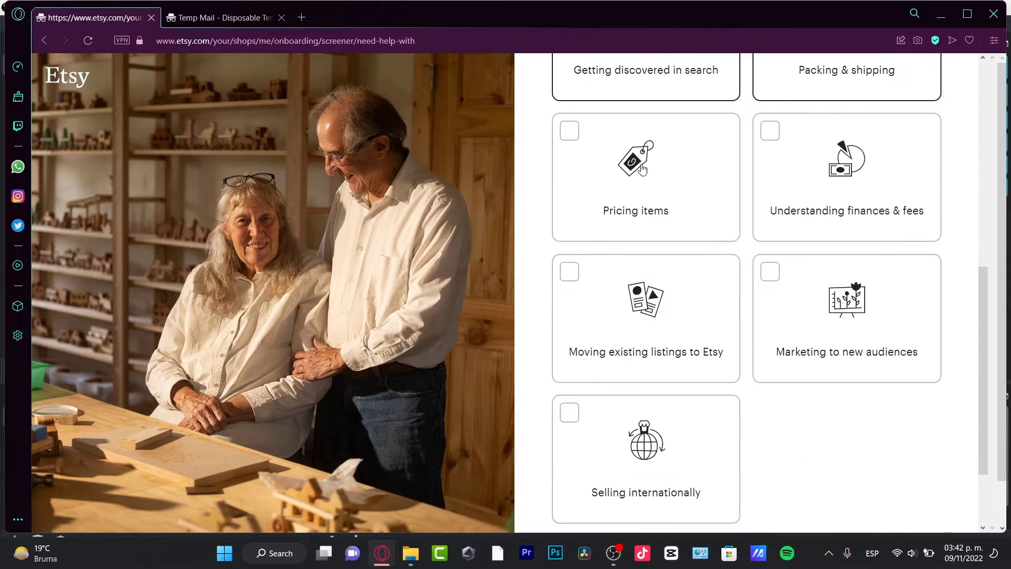
{"action": "left_click", "coordinate": [569, 132]}
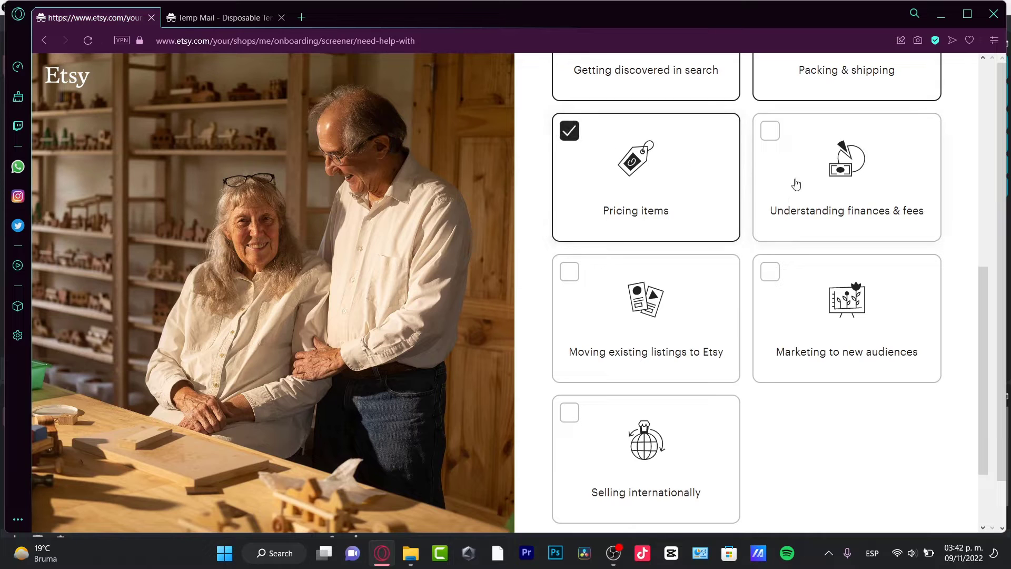
{"action": "left_click", "coordinate": [771, 133]}
{"action": "left_click", "coordinate": [773, 274]}
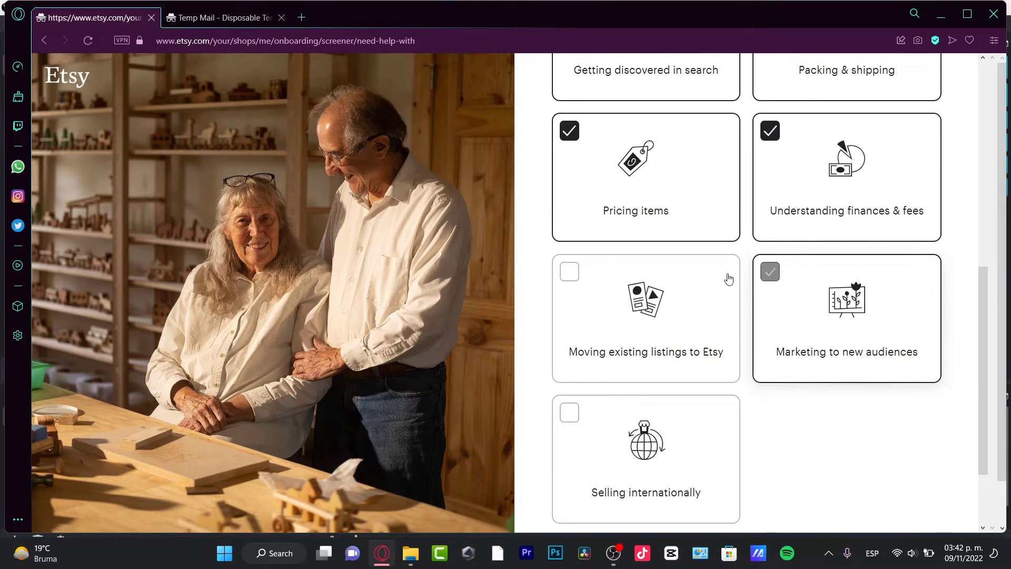
{"action": "left_click", "coordinate": [569, 271]}
Step: Add Selling internationally to the help topics, review the selection and submit the answer
{"action": "scroll", "coordinate": [750, 293], "scroll_direction": "up", "scroll_amount": 7}
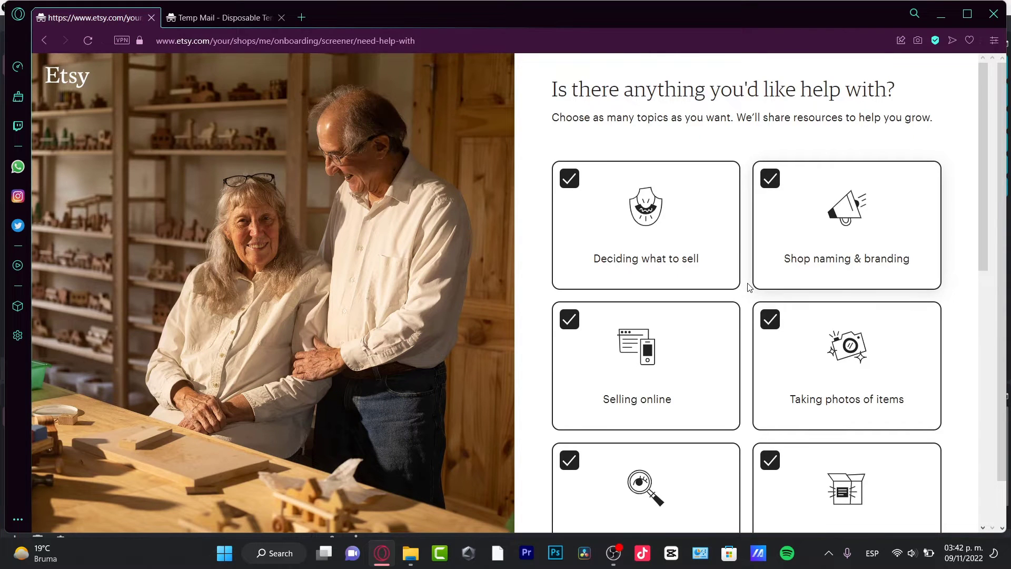
{"action": "scroll", "coordinate": [759, 292], "scroll_direction": "down", "scroll_amount": 10}
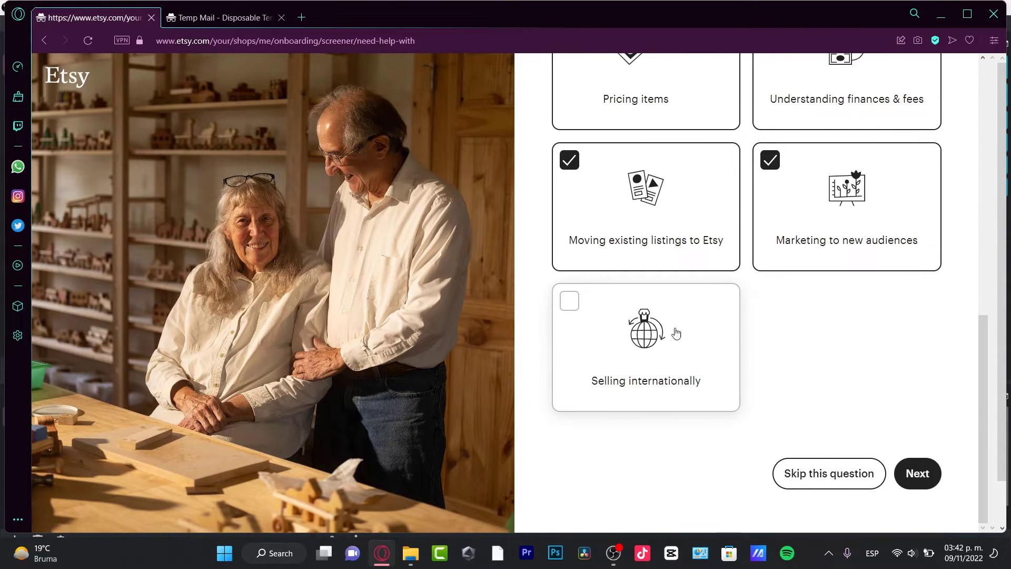
{"action": "left_click", "coordinate": [569, 302]}
{"action": "scroll", "coordinate": [725, 285], "scroll_direction": "up", "scroll_amount": 10}
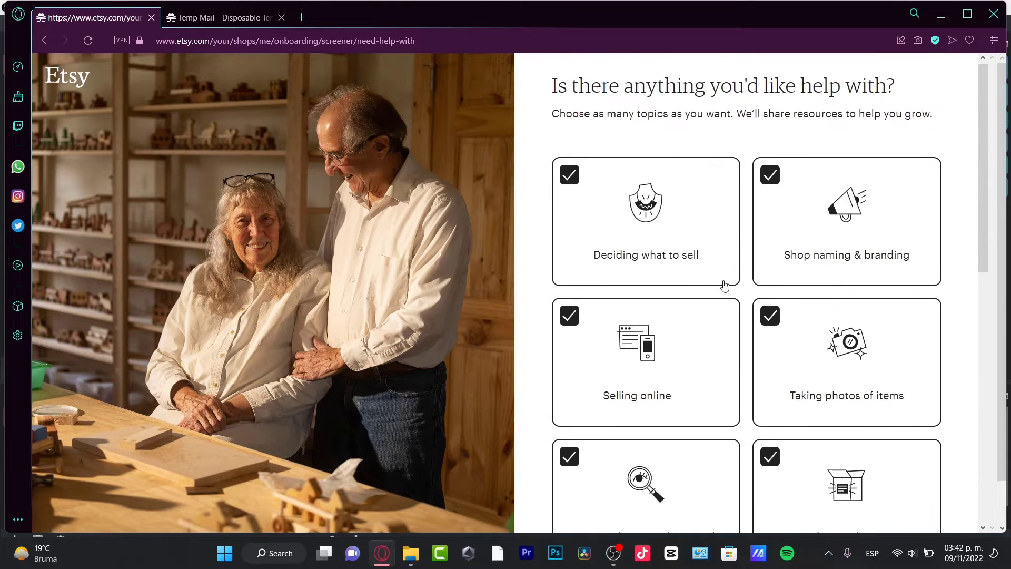
{"action": "scroll", "coordinate": [801, 316], "scroll_direction": "down", "scroll_amount": 8}
{"action": "left_click", "coordinate": [928, 485]}
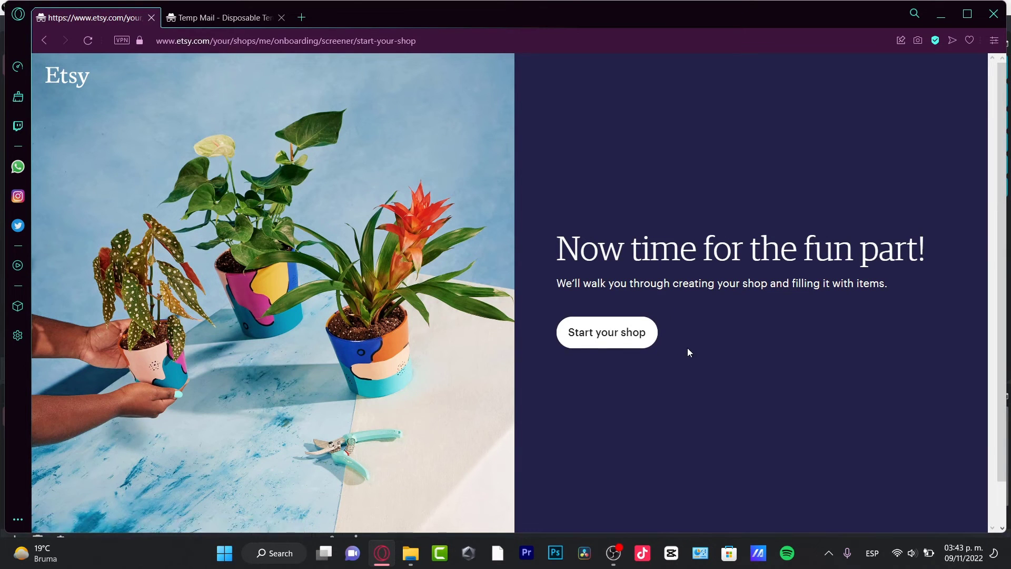
Step: Start the shop setup and save the shop preferences with English, Mexico and Mexican Peso
{"action": "left_click", "coordinate": [625, 344]}
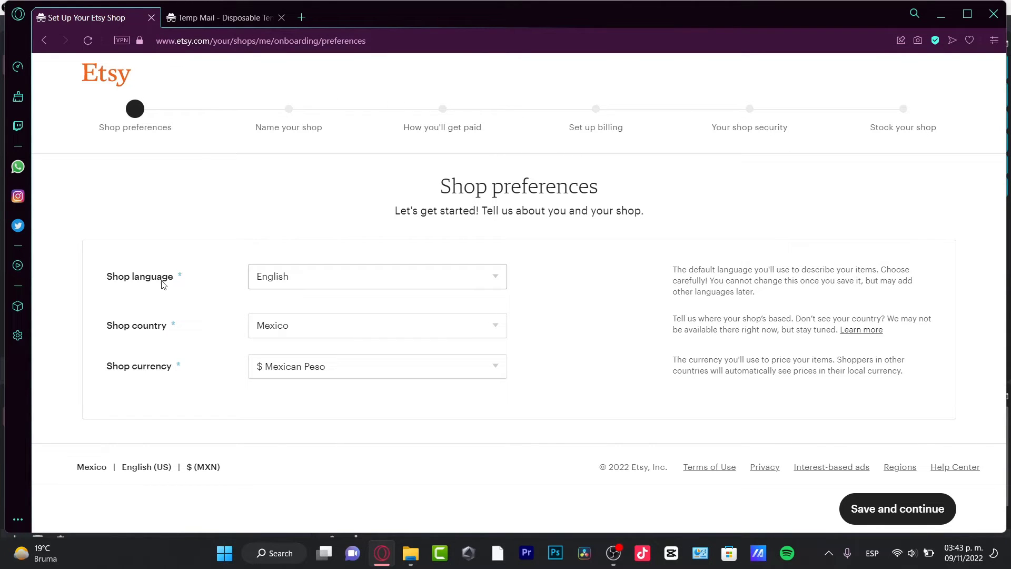
{"action": "left_click_drag", "start_coordinate": [161, 285], "coordinate": [105, 287]}
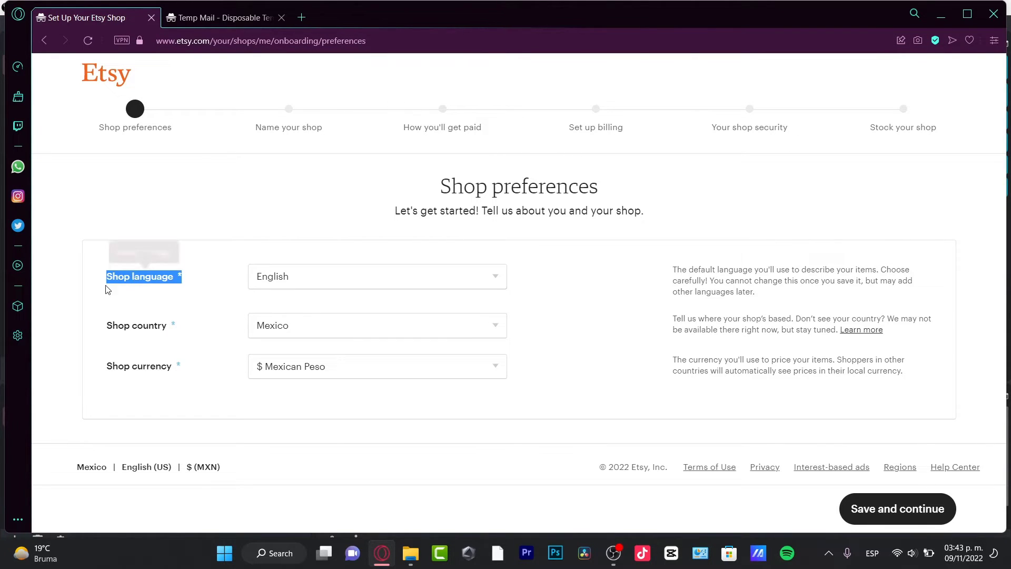
{"action": "left_click_drag", "start_coordinate": [207, 327], "coordinate": [99, 333]}
{"action": "left_click", "coordinate": [203, 326]}
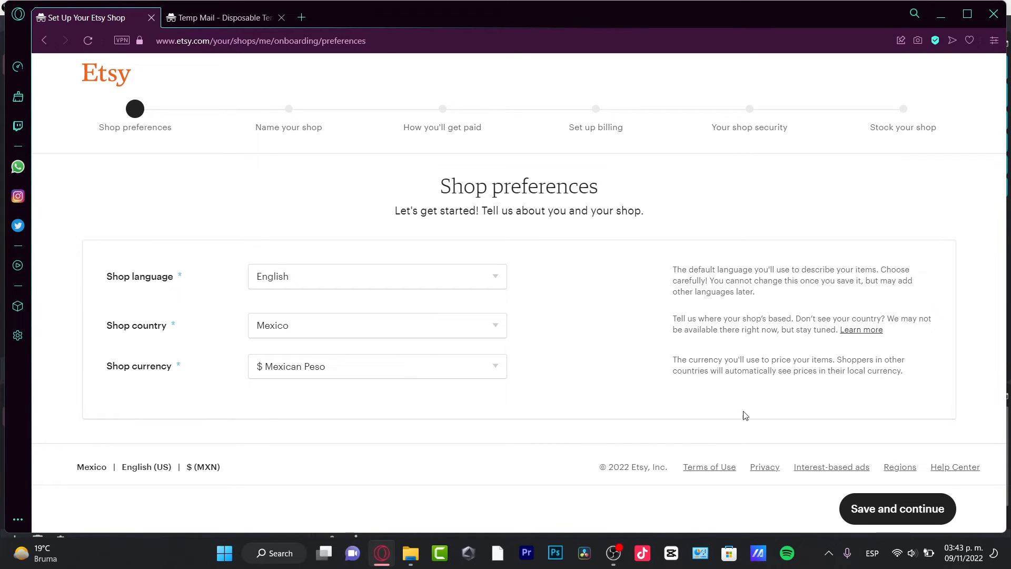
{"action": "left_click", "coordinate": [883, 509]}
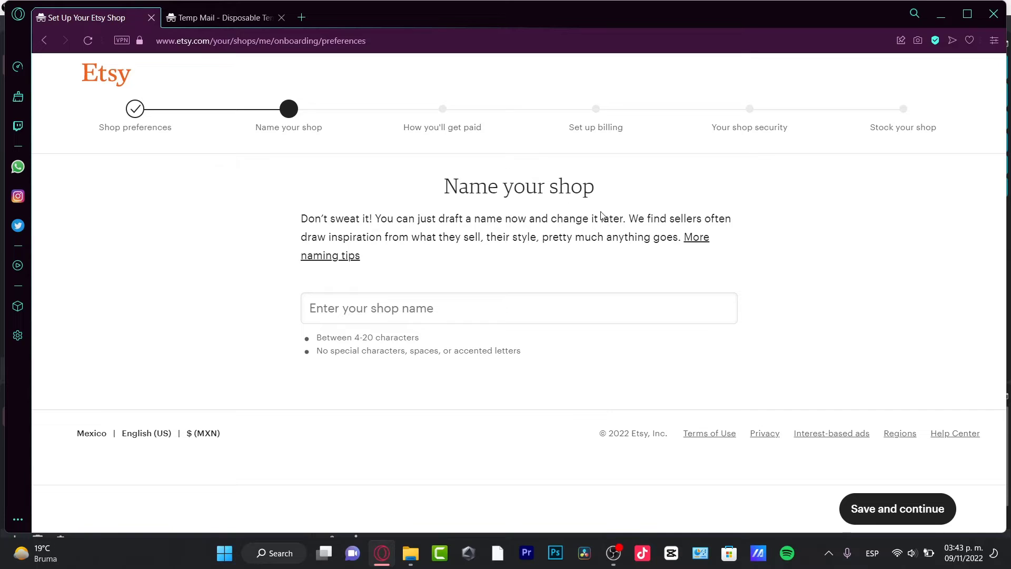
Step: Open the shop naming tips from the shop name page and read through the Seller Handbook article
{"action": "left_click_drag", "start_coordinate": [585, 236], "coordinate": [612, 238]}
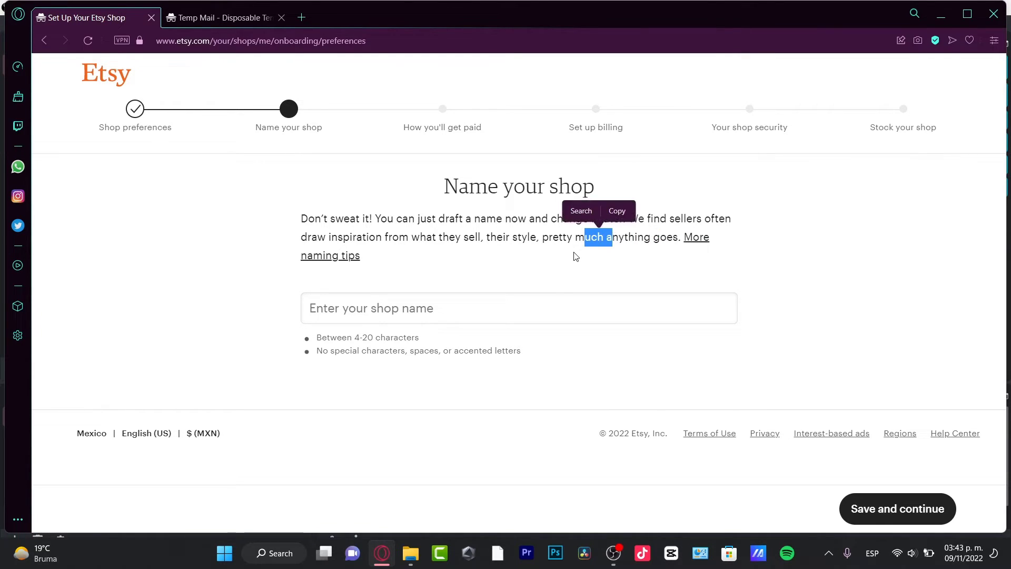
{"action": "left_click", "coordinate": [597, 254]}
{"action": "left_click", "coordinate": [698, 246]}
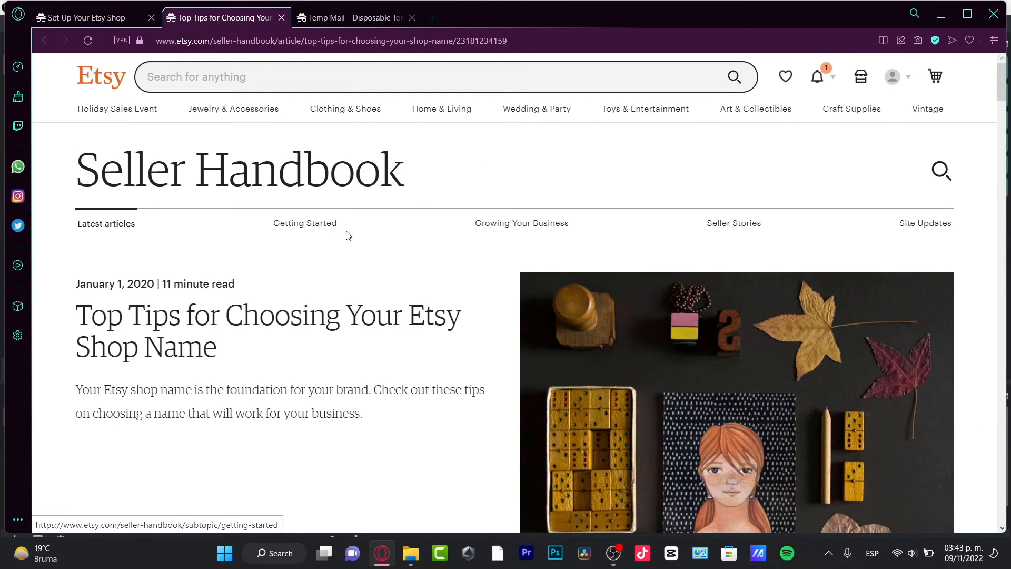
{"action": "scroll", "coordinate": [269, 375], "scroll_direction": "down", "scroll_amount": 3}
{"action": "scroll", "coordinate": [368, 193], "scroll_direction": "down", "scroll_amount": 6}
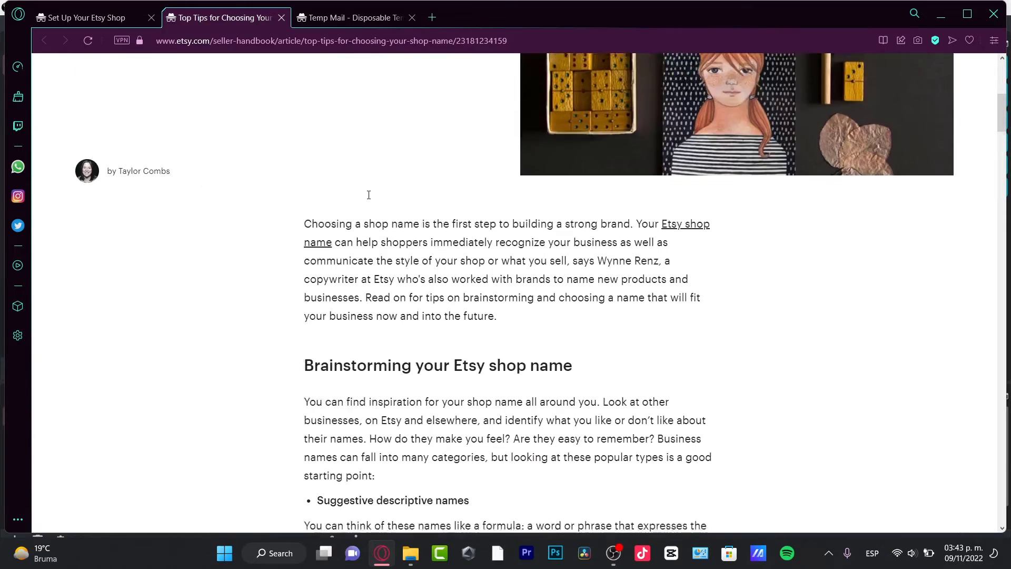
{"action": "scroll", "coordinate": [369, 198], "scroll_direction": "down", "scroll_amount": 11}
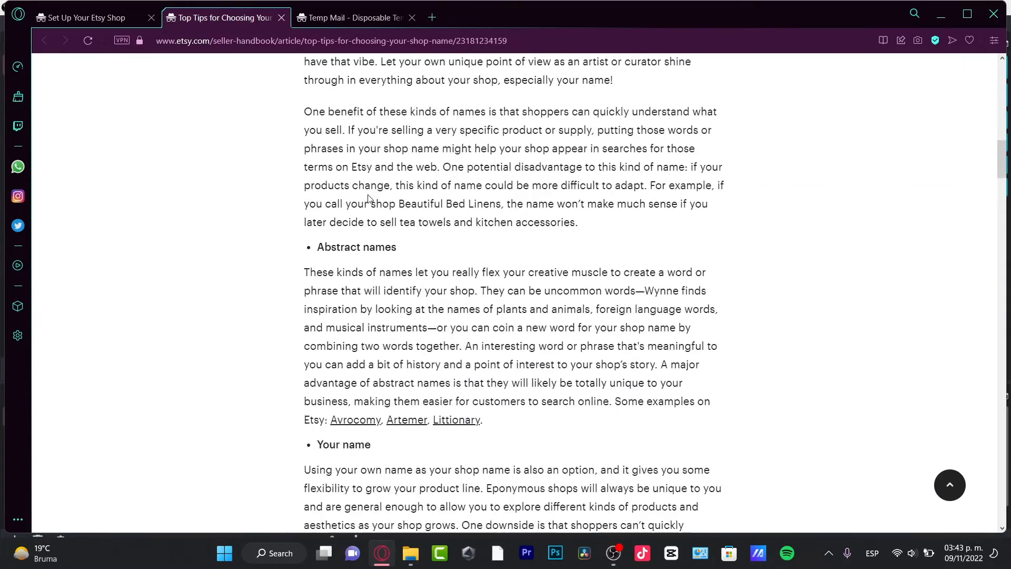
{"action": "scroll", "coordinate": [368, 198], "scroll_direction": "down", "scroll_amount": 12}
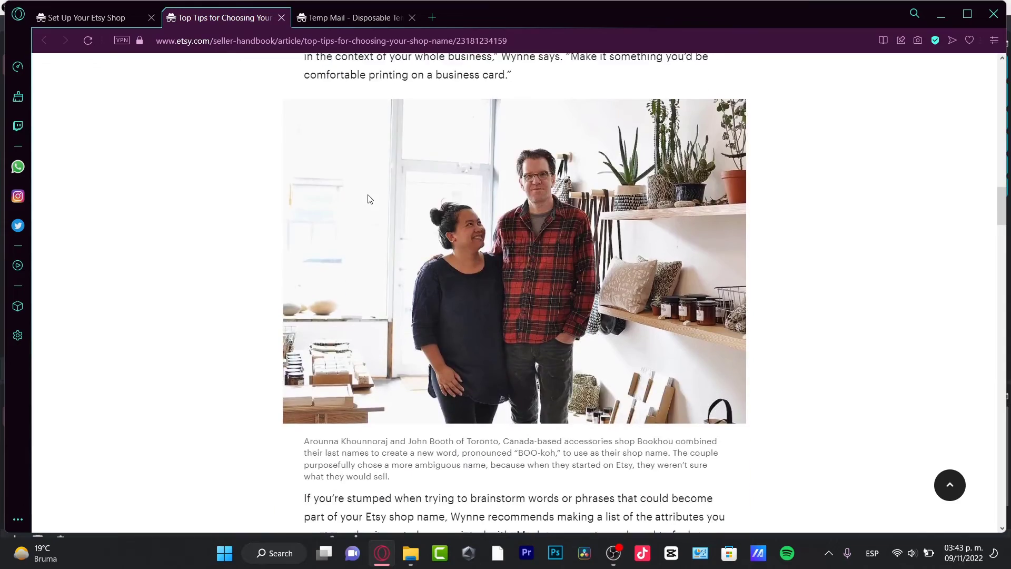
{"action": "scroll", "coordinate": [369, 194], "scroll_direction": "down", "scroll_amount": 14}
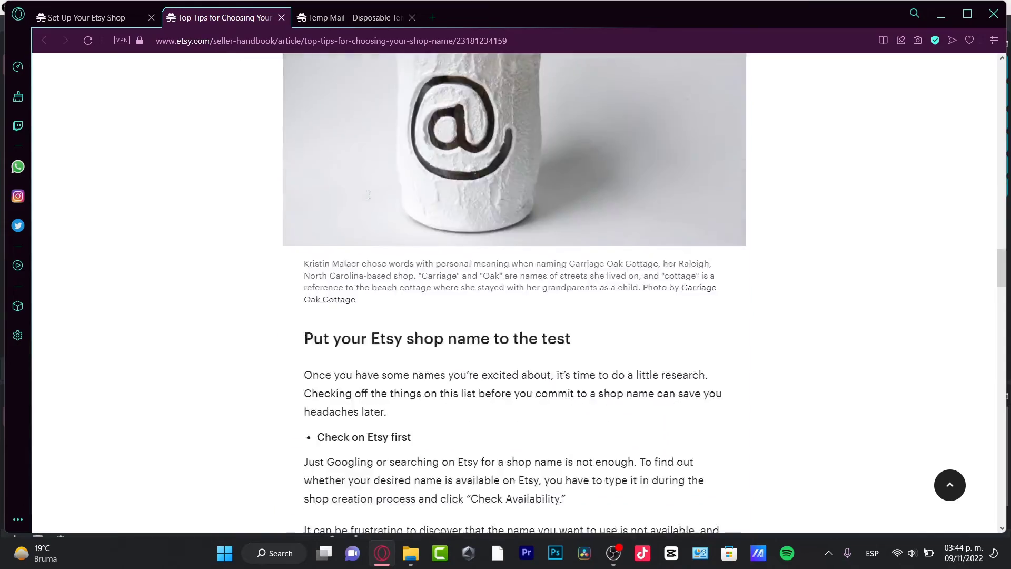
{"action": "scroll", "coordinate": [369, 195], "scroll_direction": "down", "scroll_amount": 3}
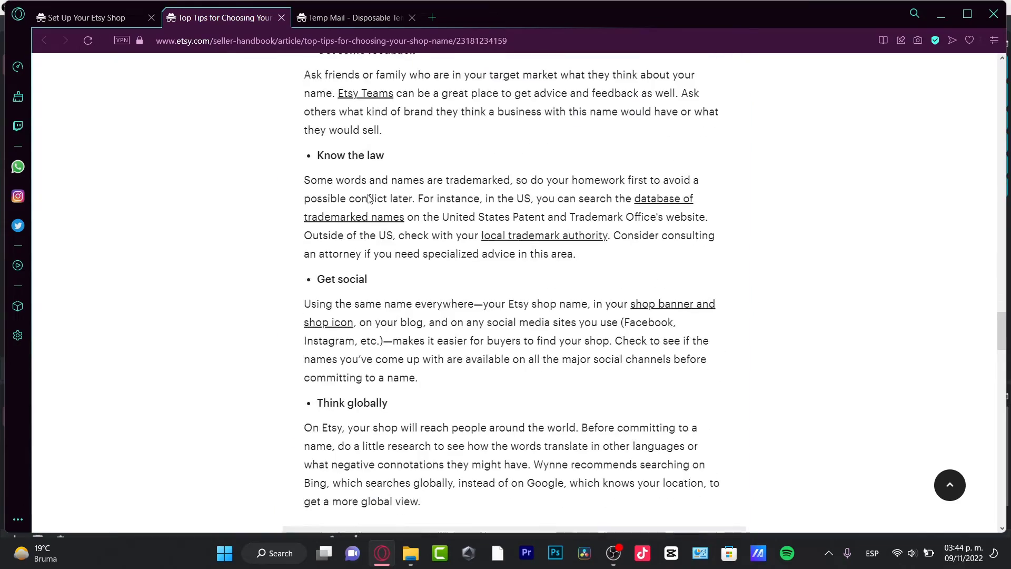
Step: Read the rest of the shop naming article and close it to return to the shop name page
{"action": "scroll", "coordinate": [376, 199], "scroll_direction": "down", "scroll_amount": 15}
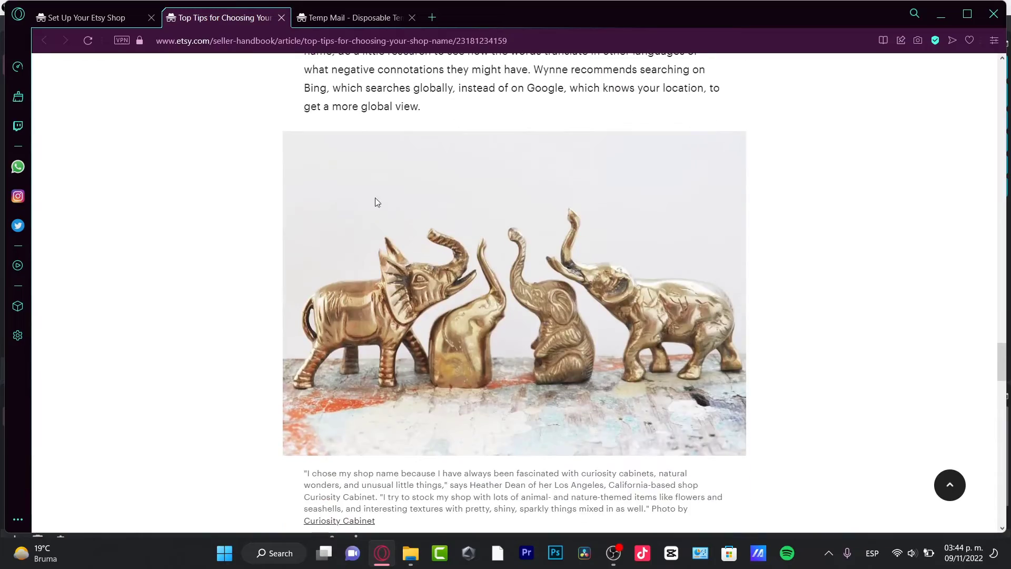
{"action": "scroll", "coordinate": [377, 199], "scroll_direction": "down", "scroll_amount": 13}
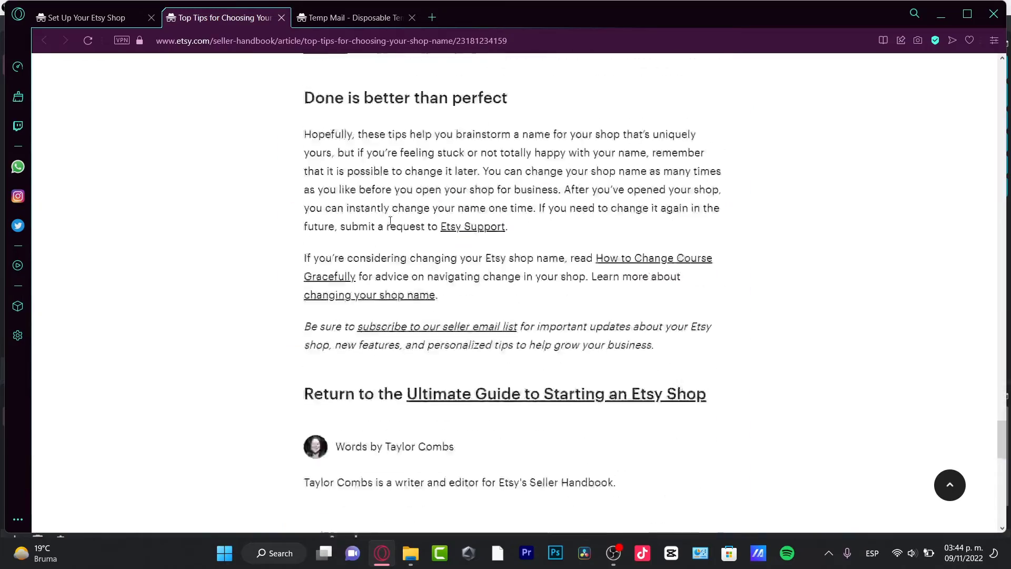
{"action": "scroll", "coordinate": [390, 226], "scroll_direction": "up", "scroll_amount": 20}
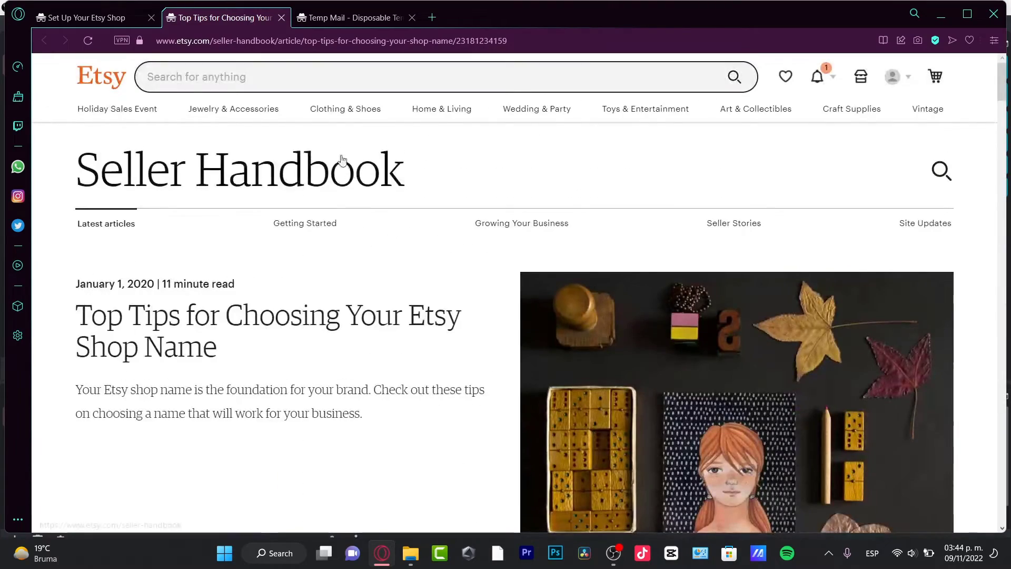
{"action": "left_click", "coordinate": [282, 18]}
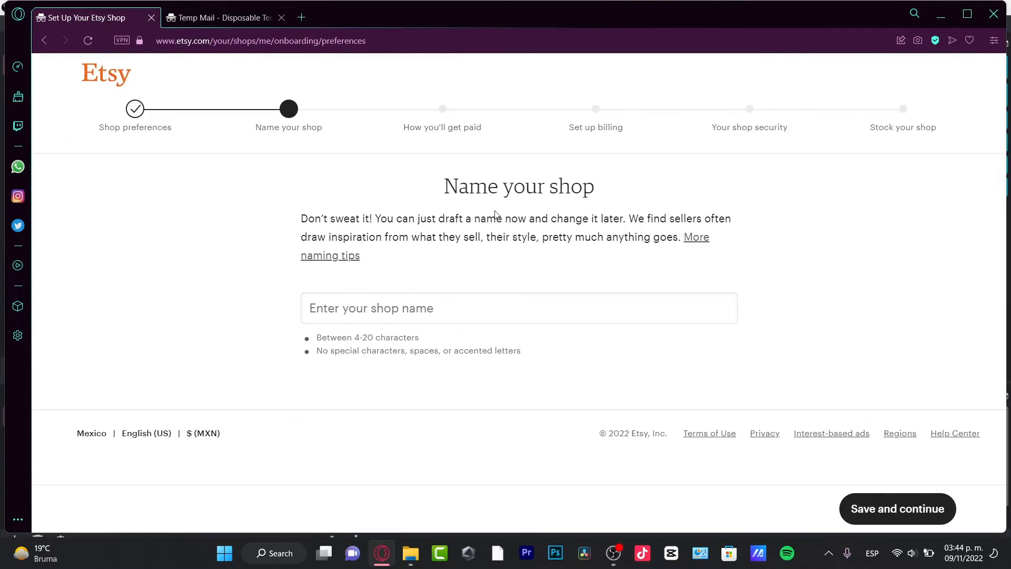
Step: Try handbook storebytom as the shop name, choose the suggested name HandbStudio instead and save it
{"action": "left_click", "coordinate": [448, 305]}
{"action": "type", "text": "han"}
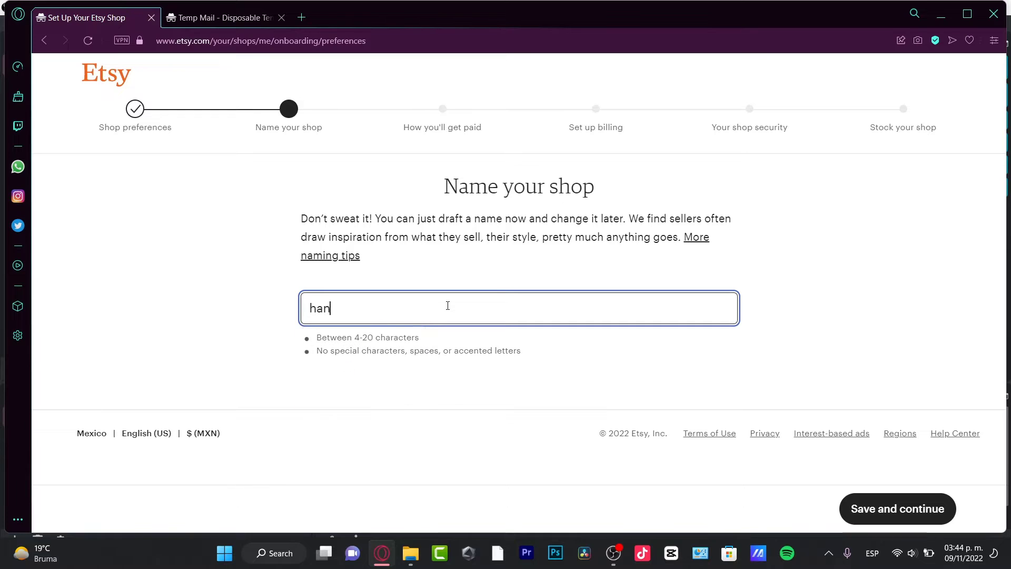
{"action": "type", "text": "dbook storebyto"}
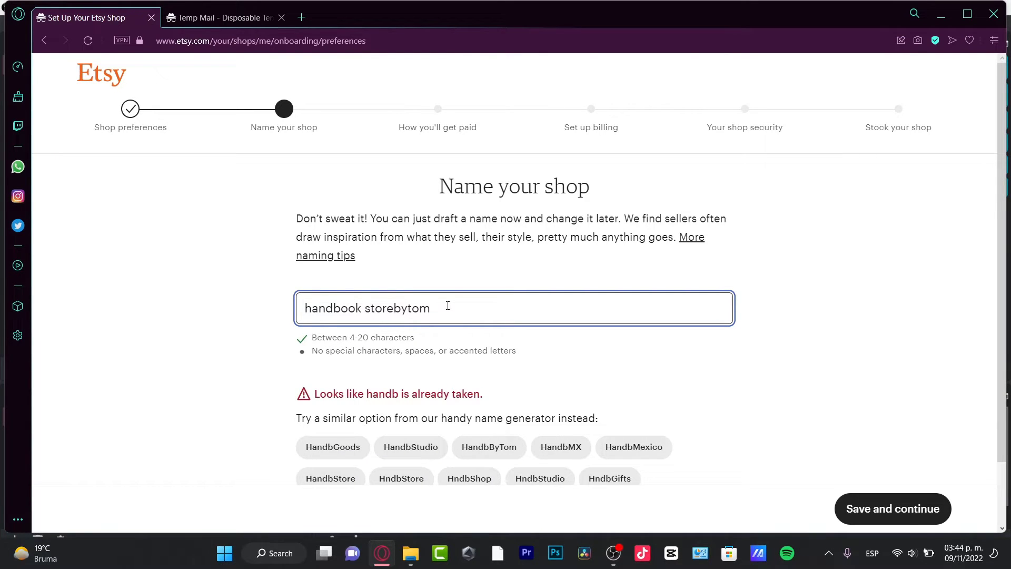
{"action": "type", "text": "m"}
{"action": "left_click", "coordinate": [411, 447]}
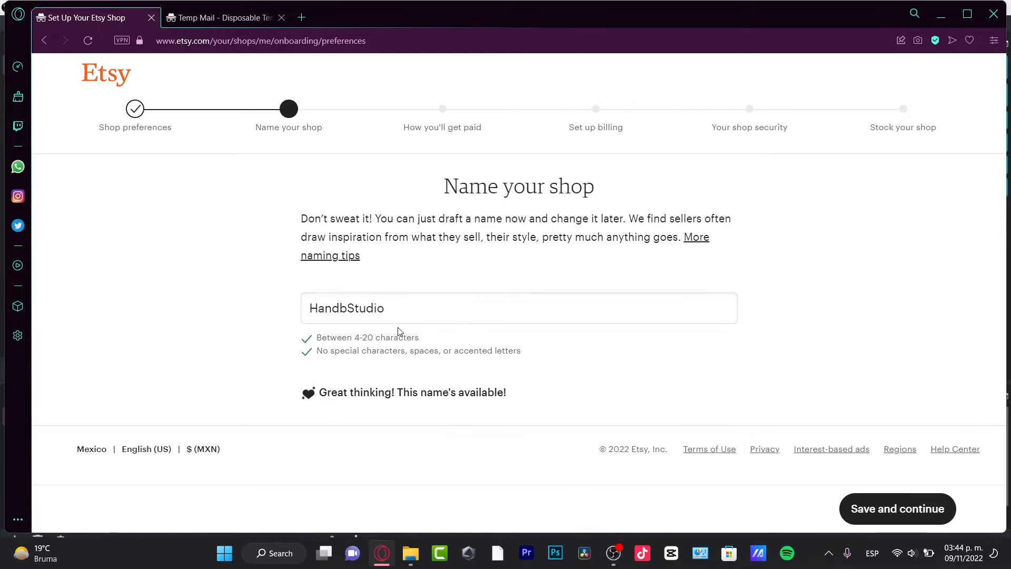
{"action": "left_click", "coordinate": [933, 510]}
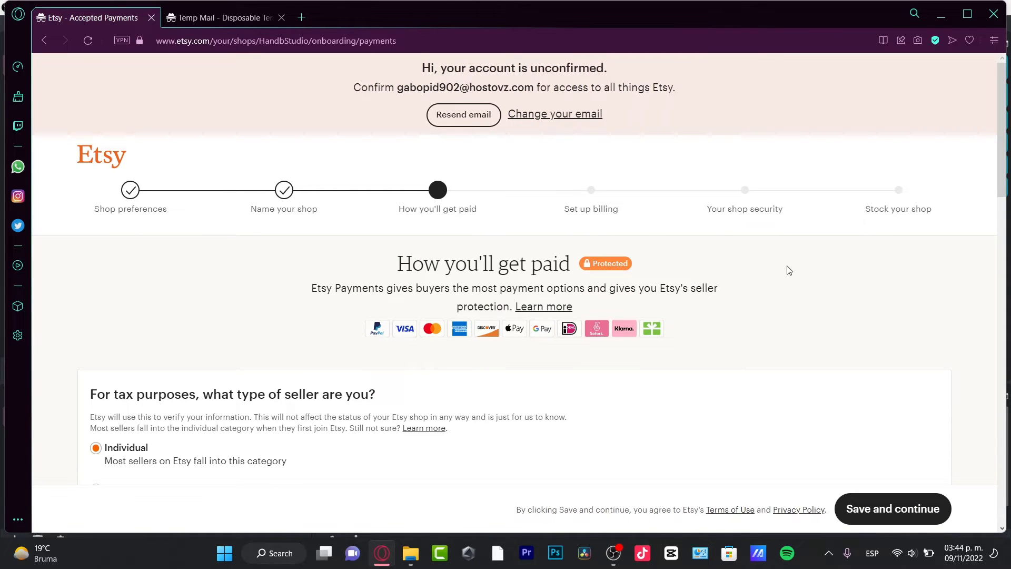
Step: Look through the payment setup form, from the seller type and personal details to the bank location
{"action": "scroll", "coordinate": [791, 287], "scroll_direction": "down", "scroll_amount": 5}
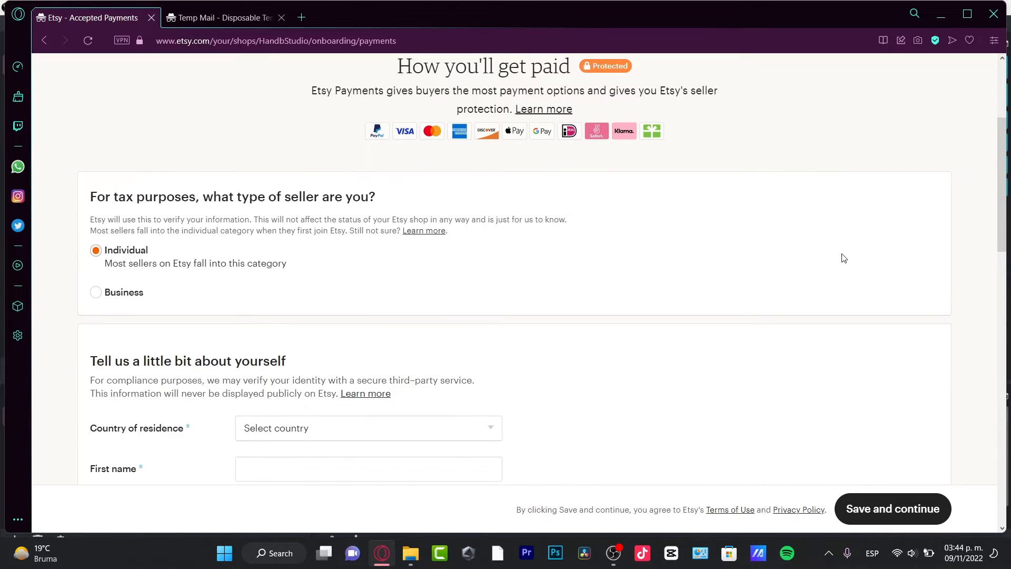
{"action": "scroll", "coordinate": [842, 258], "scroll_direction": "up", "scroll_amount": 5}
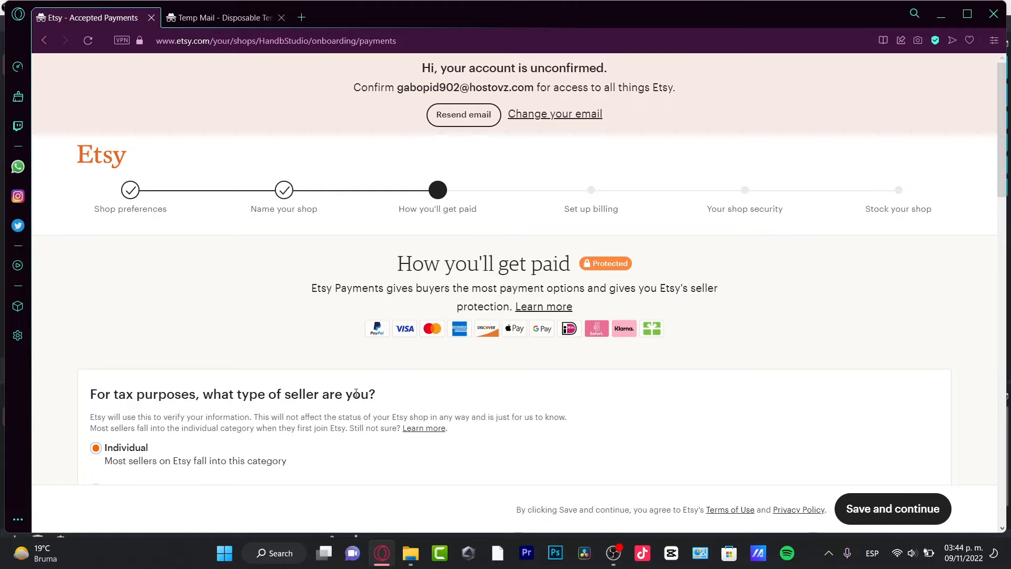
{"action": "scroll", "coordinate": [662, 399], "scroll_direction": "down", "scroll_amount": 3}
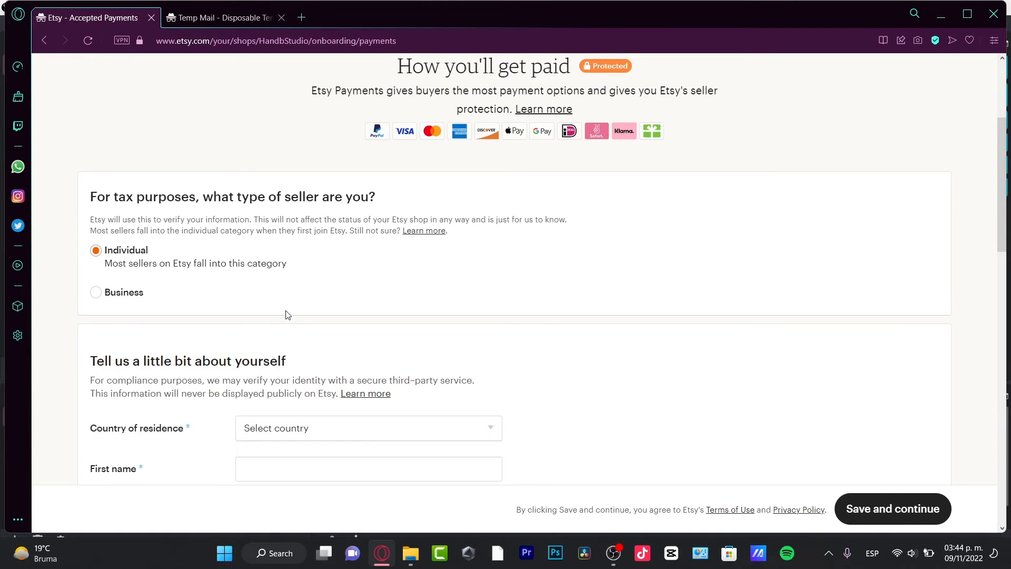
{"action": "scroll", "coordinate": [456, 362], "scroll_direction": "down", "scroll_amount": 4}
{"action": "left_click", "coordinate": [316, 261]}
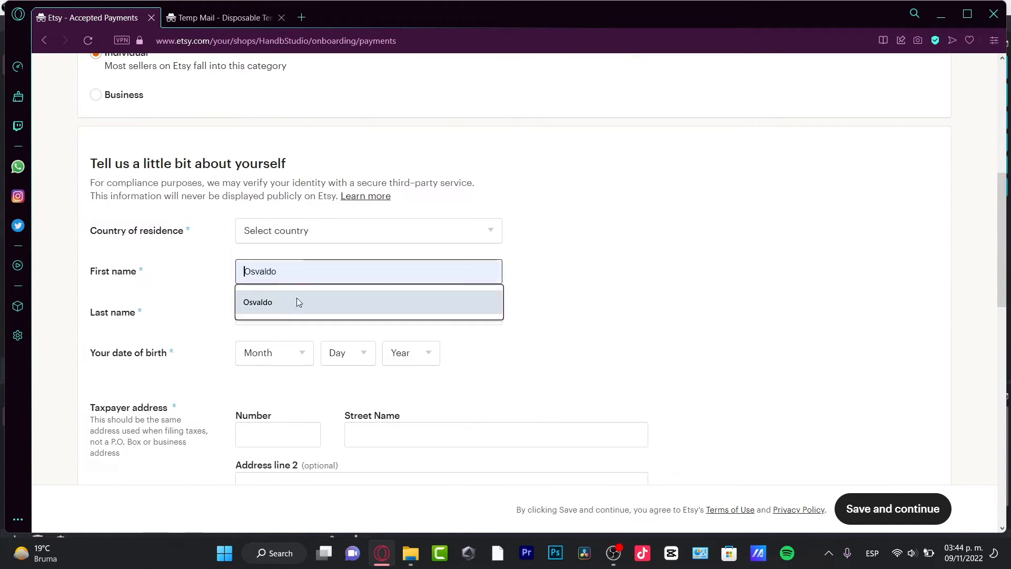
{"action": "scroll", "coordinate": [490, 431], "scroll_direction": "down", "scroll_amount": 3}
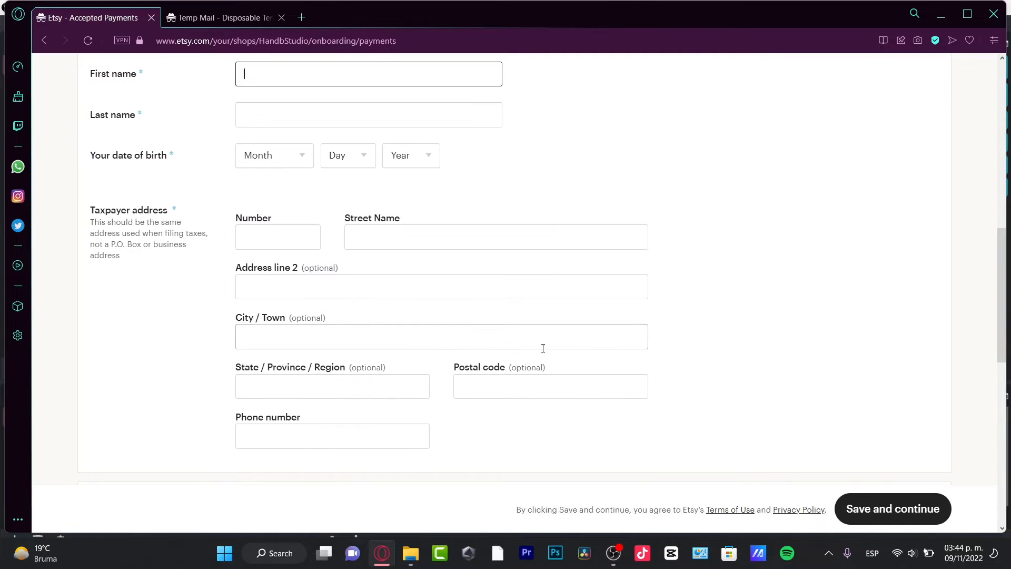
{"action": "scroll", "coordinate": [543, 347], "scroll_direction": "down", "scroll_amount": 3}
{"action": "scroll", "coordinate": [413, 347], "scroll_direction": "down", "scroll_amount": 3}
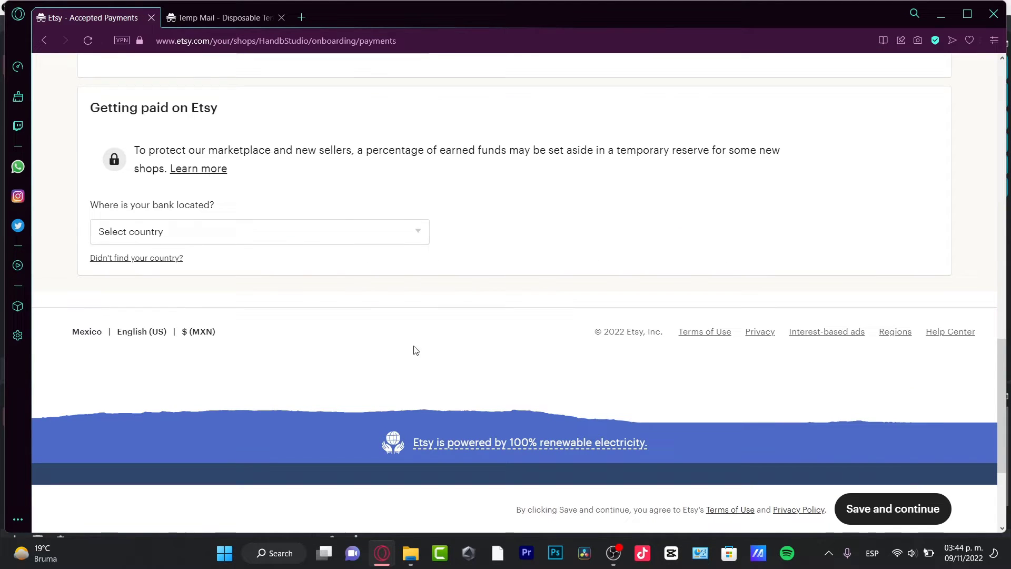
Step: Set the bank's location to Belgium
{"action": "left_click", "coordinate": [223, 231]}
{"action": "left_click", "coordinate": [871, 448]}
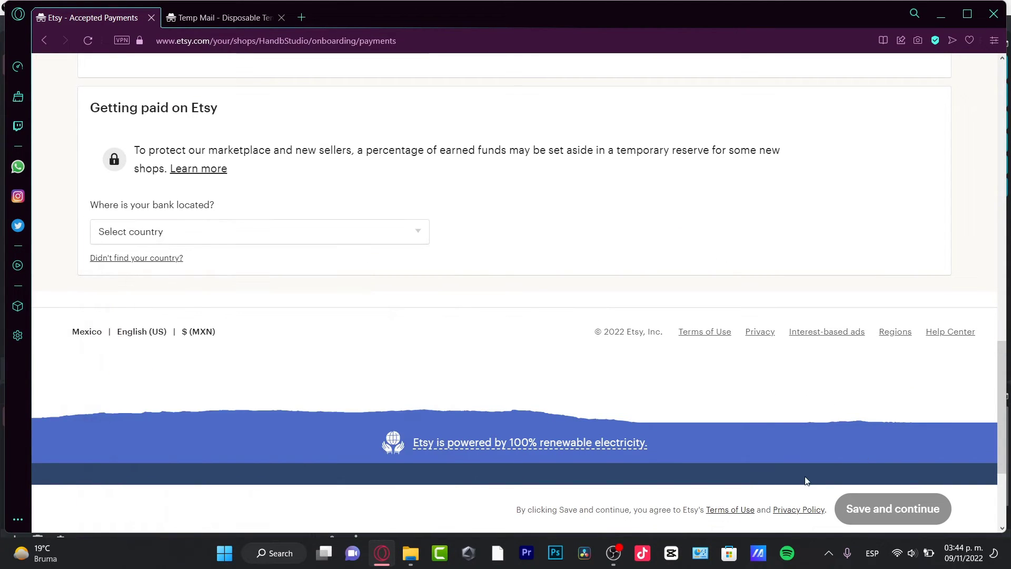
{"action": "left_click", "coordinate": [249, 235]}
{"action": "left_click", "coordinate": [227, 297]}
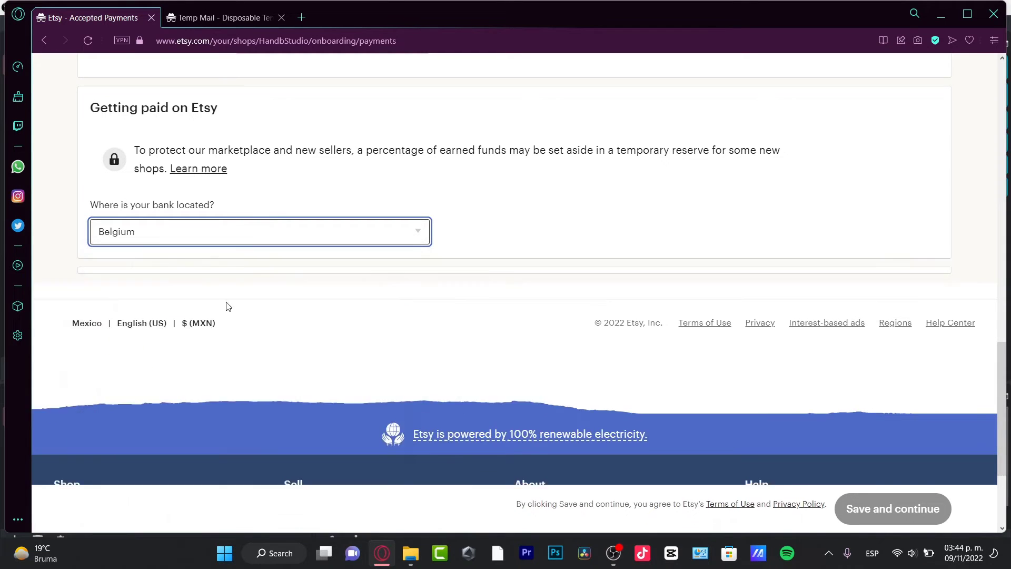
Step: Set the country of residence to Mexico and fill in the seller's first and last name
{"action": "left_click", "coordinate": [348, 216]}
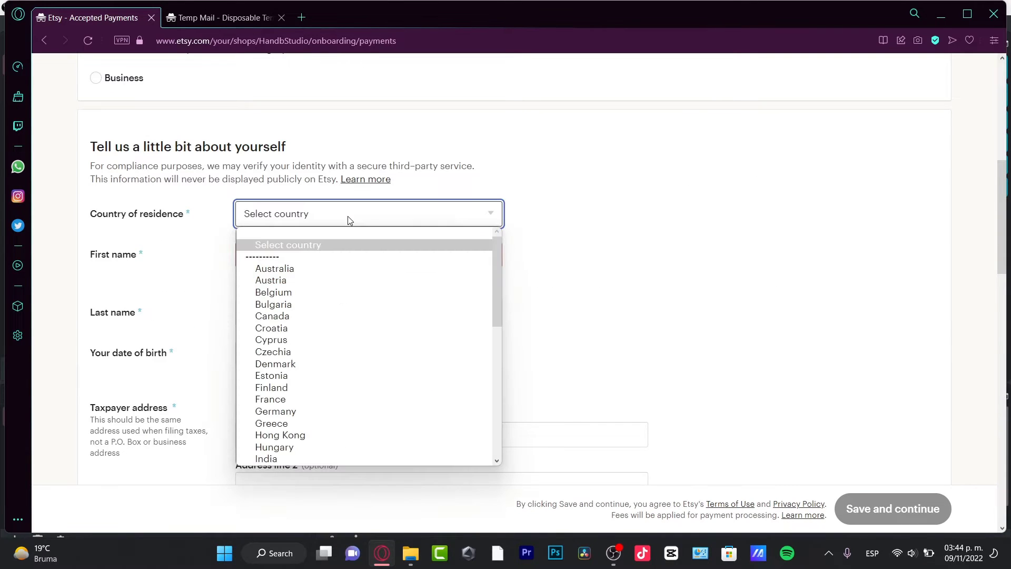
{"action": "scroll", "coordinate": [372, 336], "scroll_direction": "down", "scroll_amount": 5}
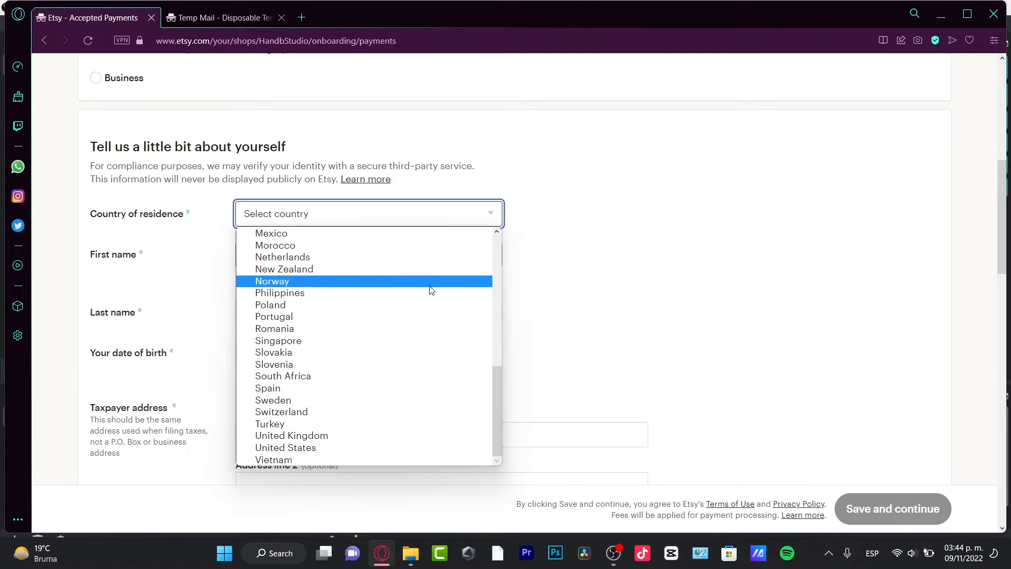
{"action": "scroll", "coordinate": [429, 297], "scroll_direction": "up", "scroll_amount": 5}
{"action": "scroll", "coordinate": [413, 393], "scroll_direction": "down", "scroll_amount": 5}
{"action": "left_click", "coordinate": [314, 234]}
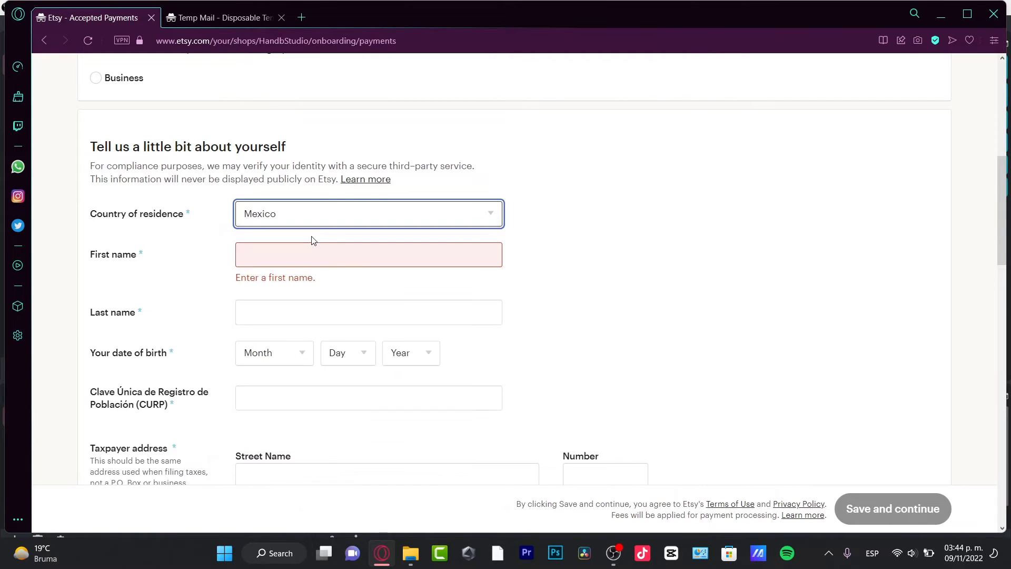
{"action": "left_click", "coordinate": [320, 255]}
{"action": "left_click", "coordinate": [303, 284]}
{"action": "left_click", "coordinate": [301, 298]}
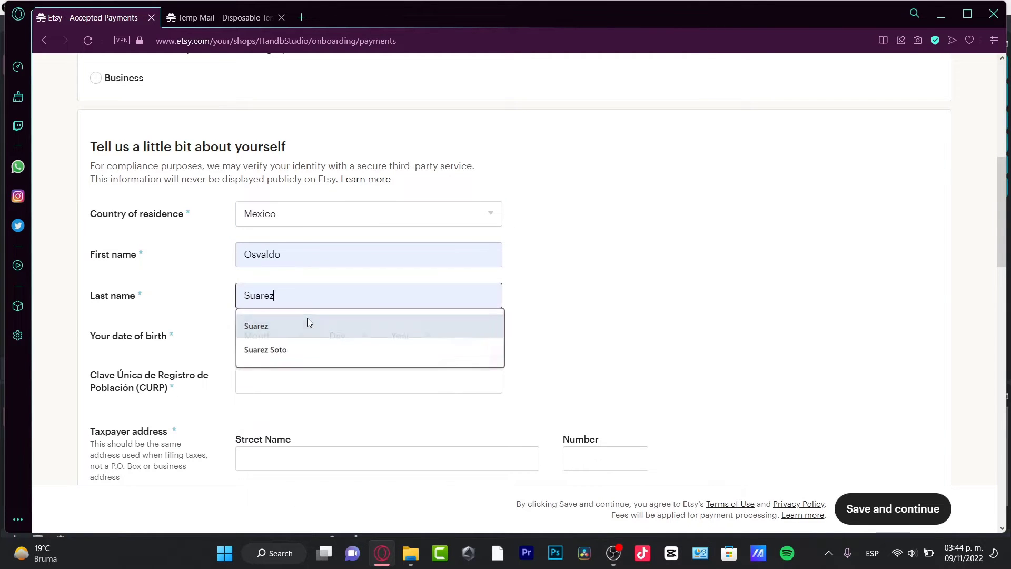
{"action": "left_click", "coordinate": [308, 324]}
Step: Fill in the seller's date of birth with a year that meets the age requirement and go to the CURP field
{"action": "left_click", "coordinate": [273, 340]}
{"action": "left_click", "coordinate": [277, 416]}
{"action": "left_click", "coordinate": [342, 342]}
{"action": "left_click", "coordinate": [347, 305]}
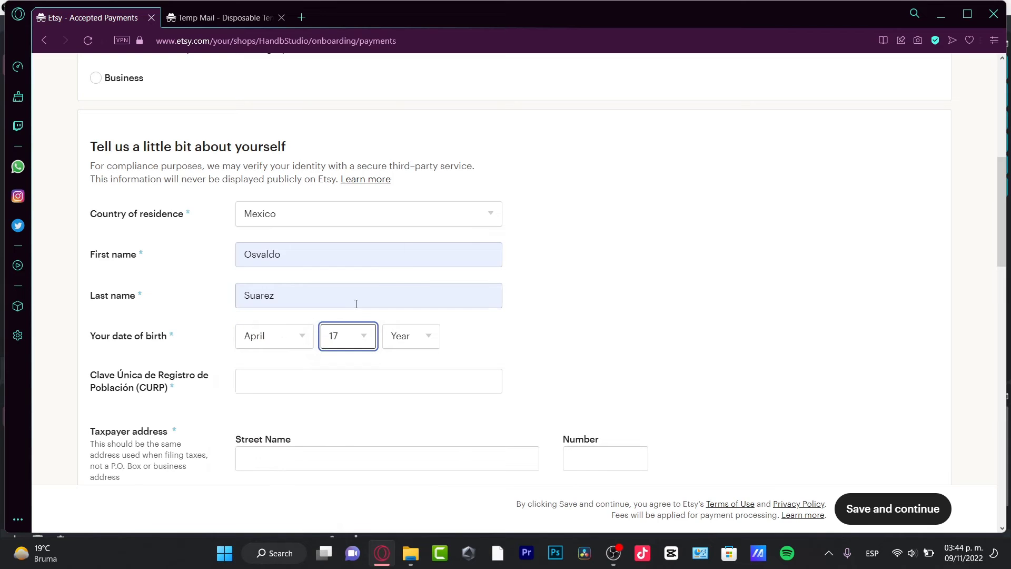
{"action": "left_click", "coordinate": [415, 342]}
{"action": "left_click", "coordinate": [408, 305]}
{"action": "scroll", "coordinate": [422, 211], "scroll_direction": "down", "scroll_amount": 7}
{"action": "scroll", "coordinate": [418, 169], "scroll_direction": "up", "scroll_amount": 4}
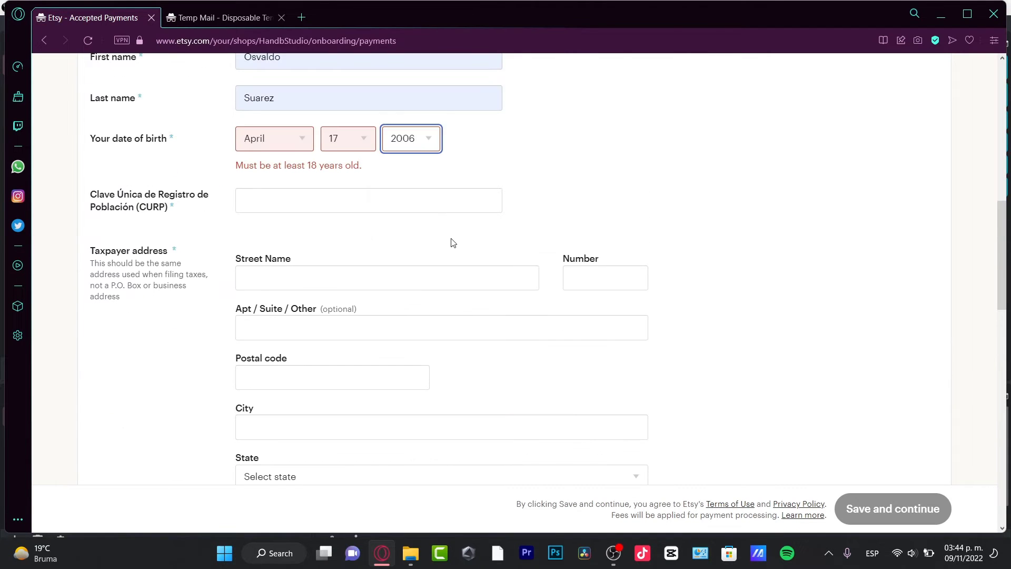
{"action": "left_click", "coordinate": [416, 138]}
{"action": "scroll", "coordinate": [409, 243], "scroll_direction": "down", "scroll_amount": 7}
{"action": "left_click", "coordinate": [409, 241]}
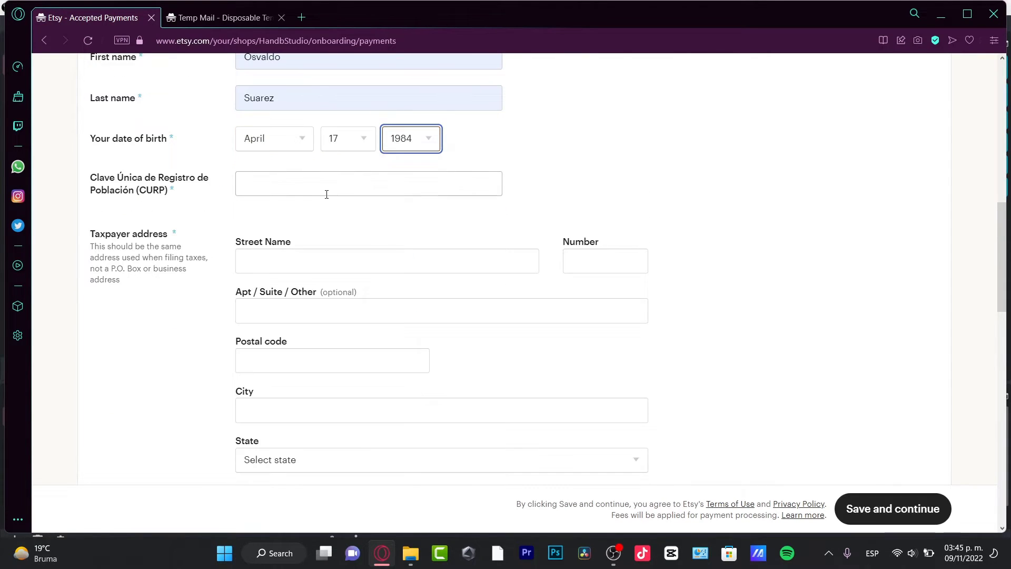
{"action": "left_click", "coordinate": [325, 192]}
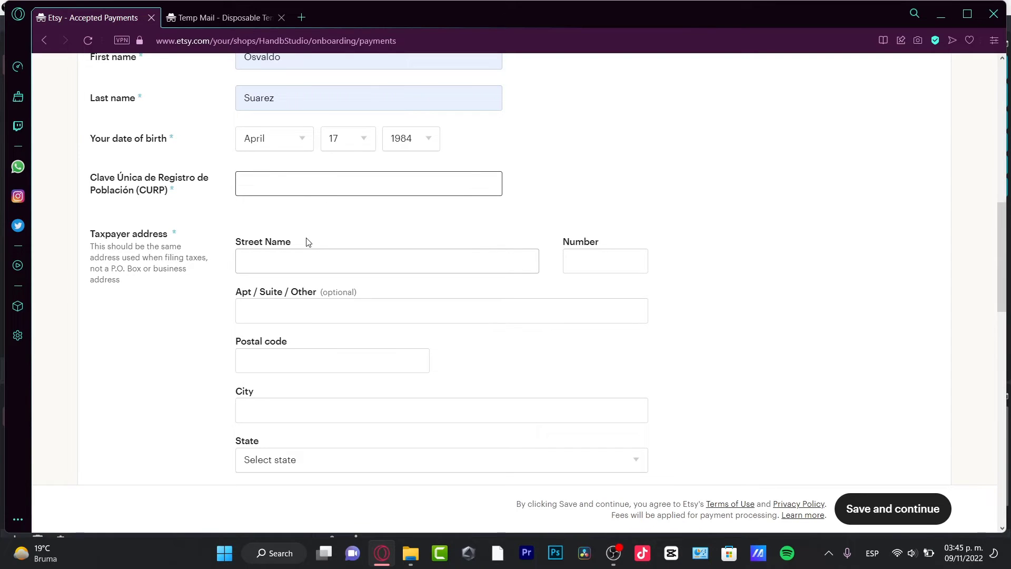
Step: View the Etsy Payments information page, return to the setup and reopen the shop's onboarding from the Etsy home page
{"action": "scroll", "coordinate": [309, 241], "scroll_direction": "up", "scroll_amount": 3}
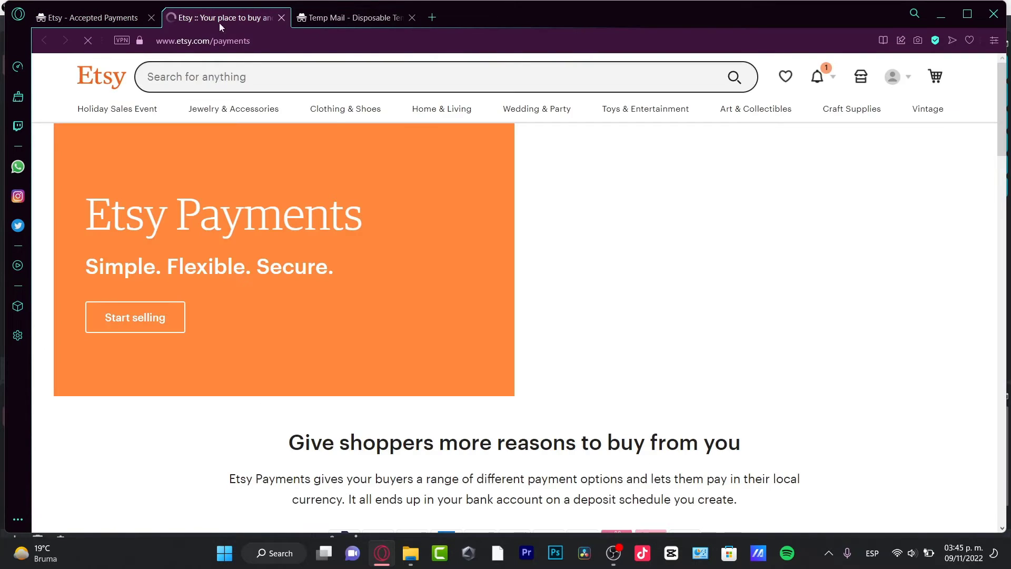
{"action": "left_click", "coordinate": [92, 21]}
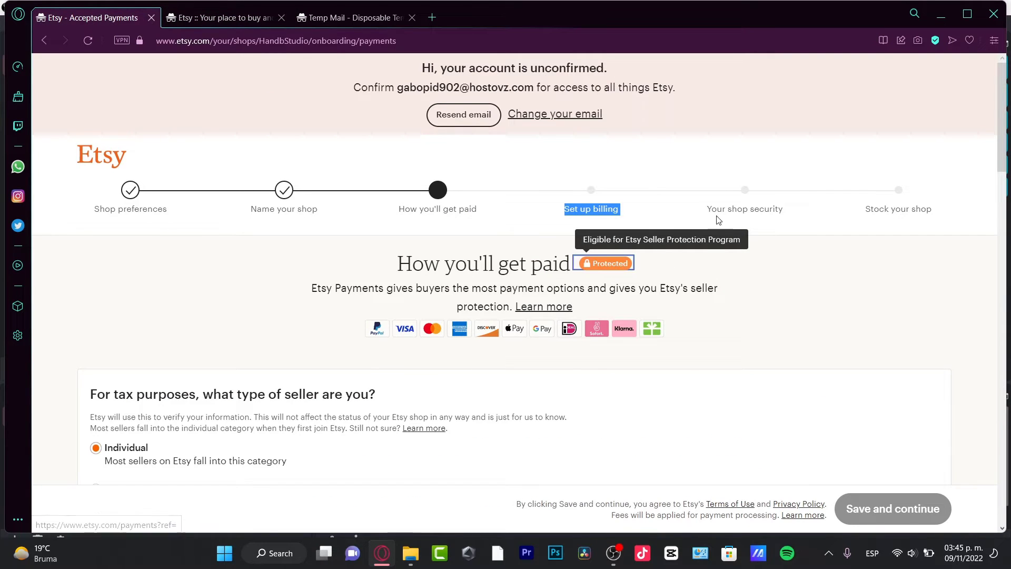
{"action": "left_click_drag", "start_coordinate": [723, 209], "coordinate": [784, 211]}
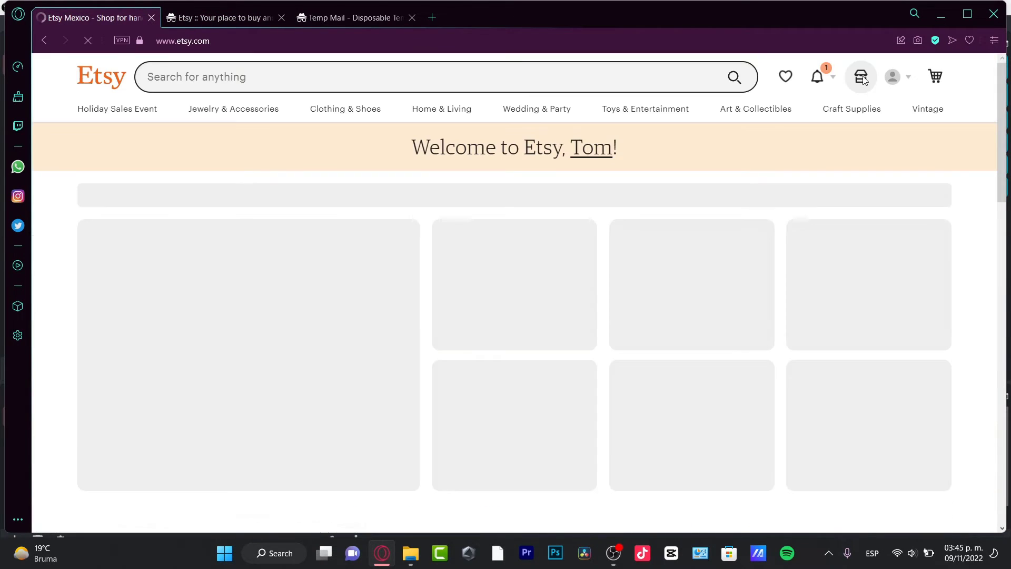
{"action": "left_click", "coordinate": [860, 77]}
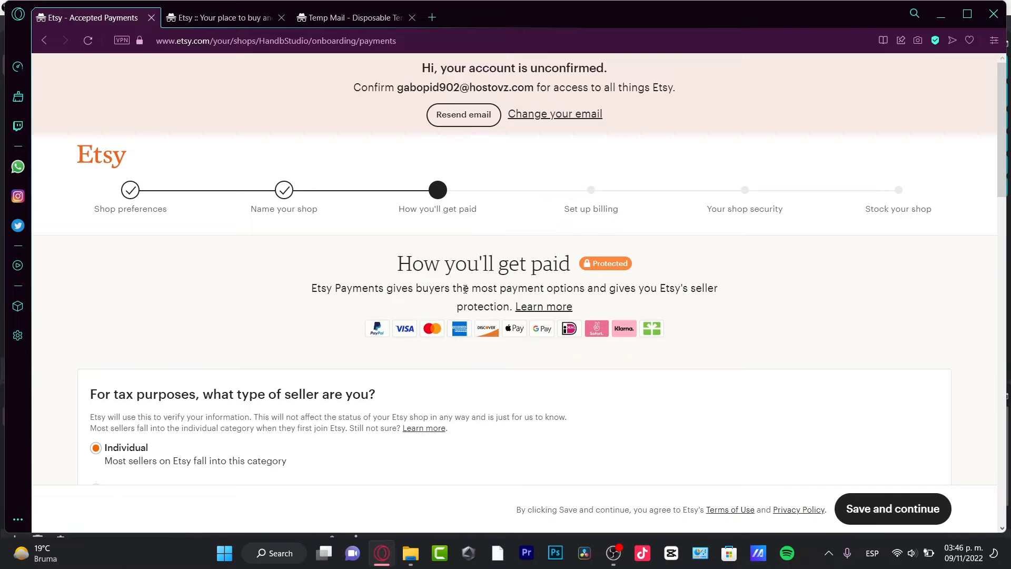
Step: Open etsy.com in a separate browser window
{"action": "middle_click", "coordinate": [383, 561]}
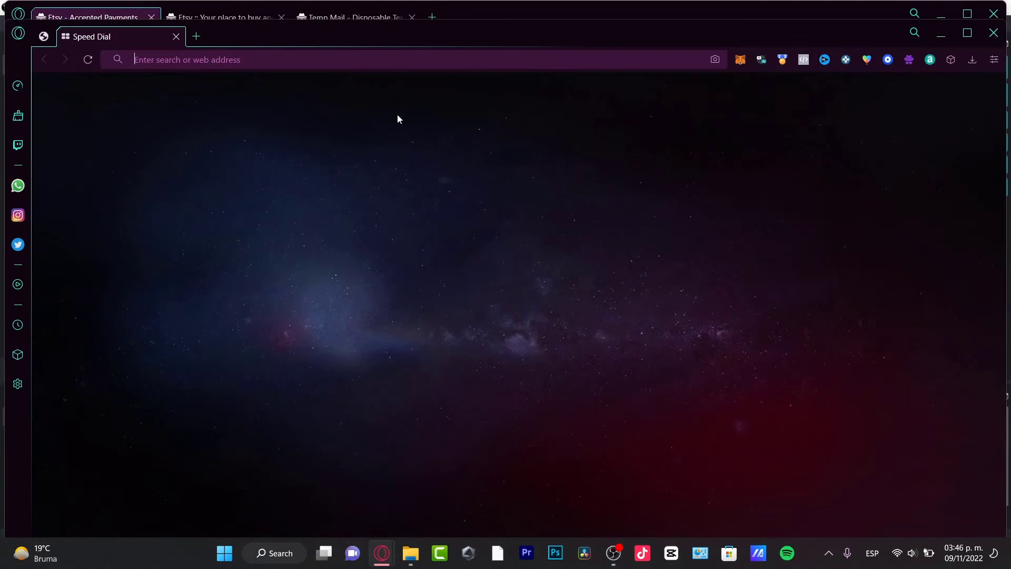
{"action": "type", "text": "etsy"}
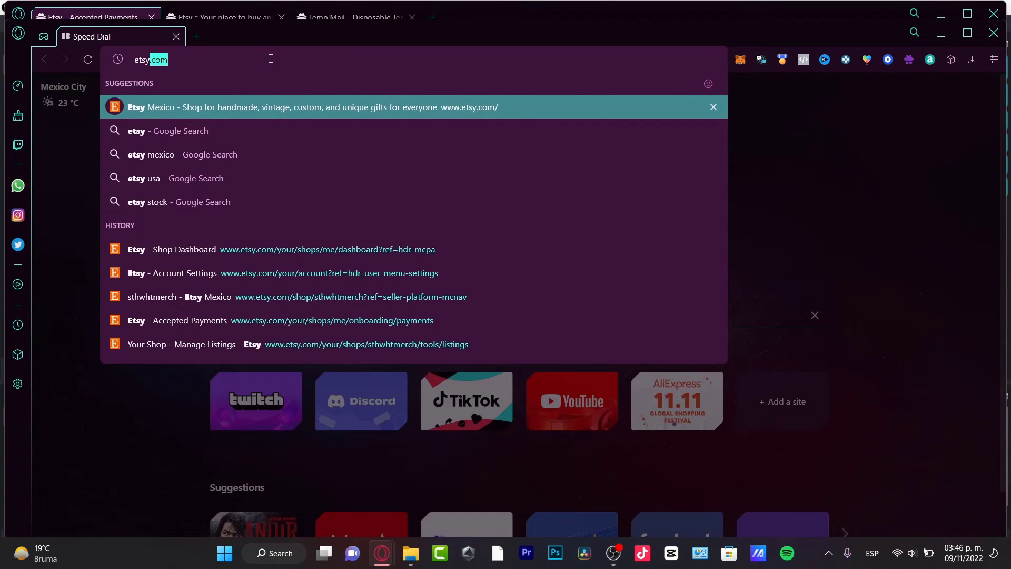
{"action": "key", "text": "Return"}
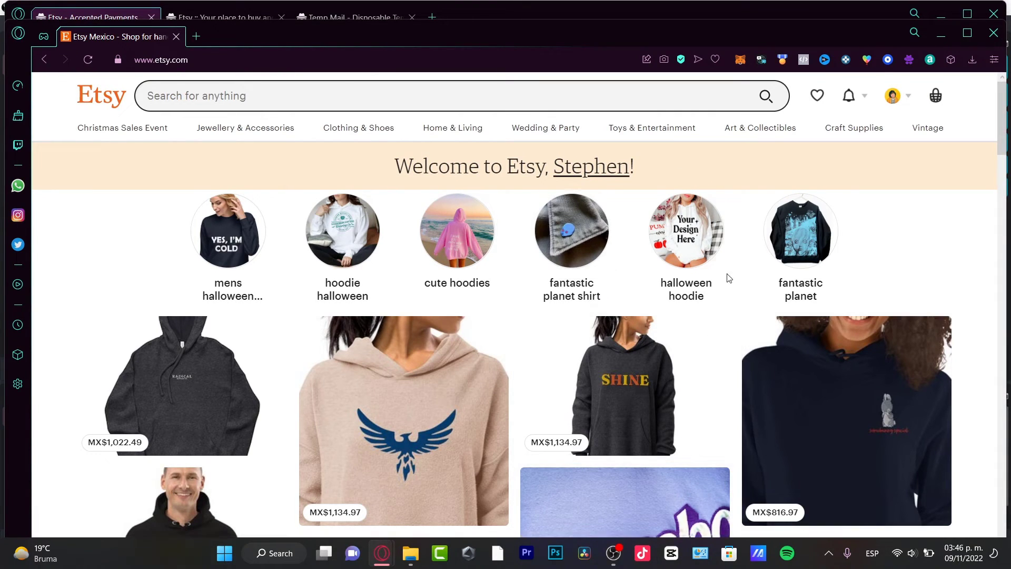
Step: Uncover the onboarding window behind the new one, bring it to the front and highlight the Stock your shop stage
{"action": "left_click_drag", "start_coordinate": [713, 39], "coordinate": [717, 26]}
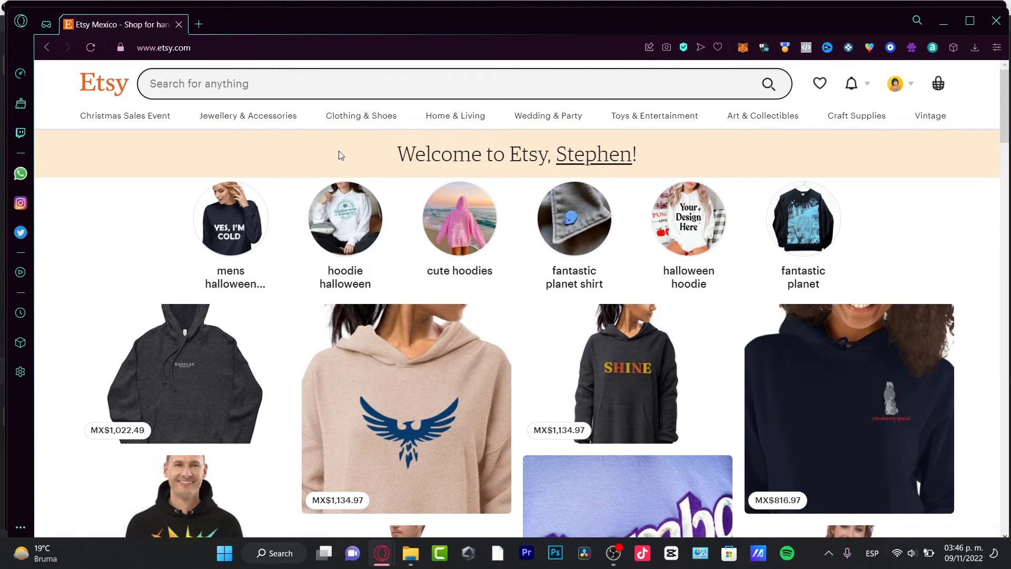
{"action": "left_click_drag", "start_coordinate": [289, 8], "coordinate": [293, 34]}
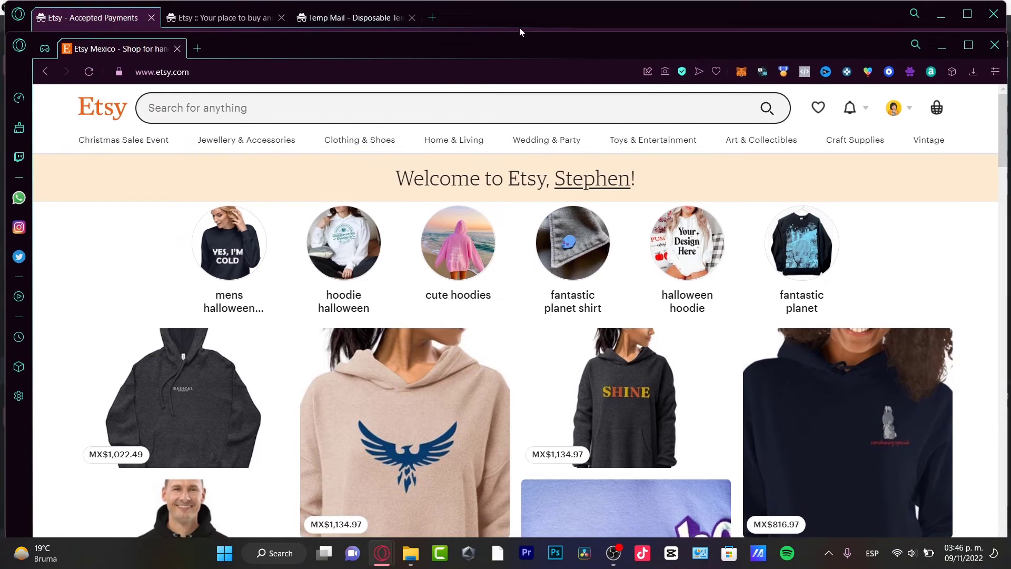
{"action": "left_click", "coordinate": [516, 15]}
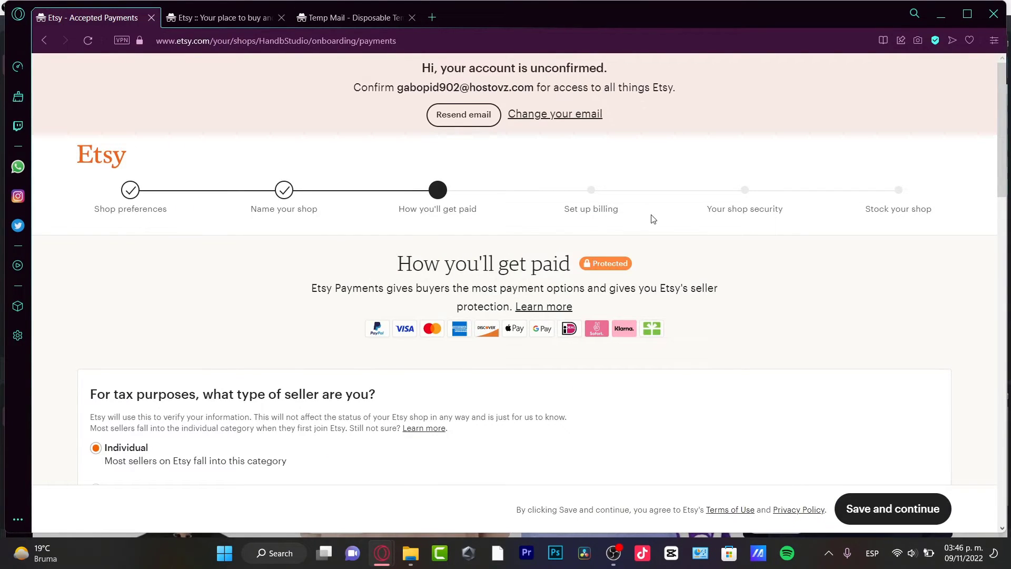
{"action": "left_click_drag", "start_coordinate": [877, 216], "coordinate": [967, 218]}
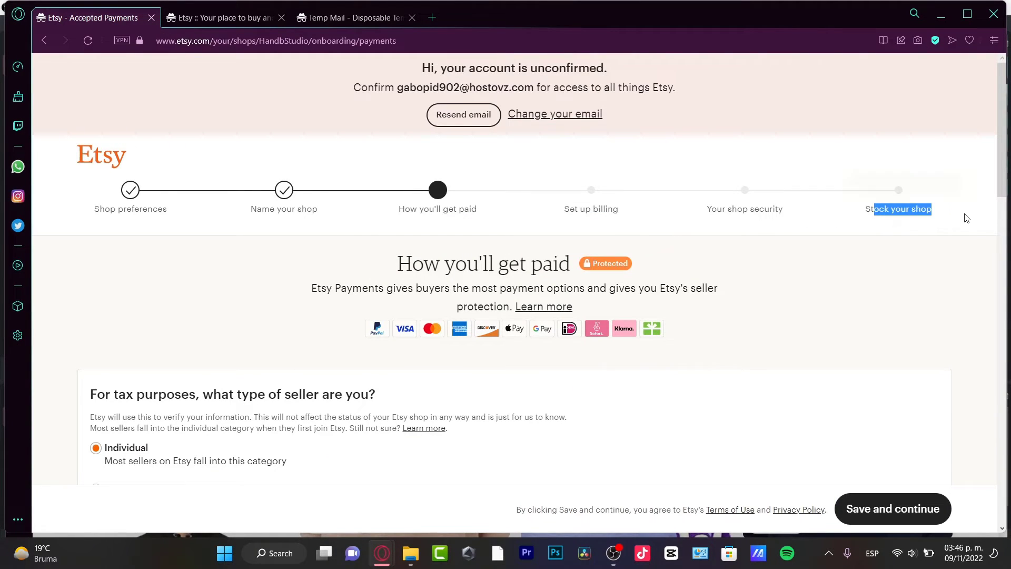
Step: Minimise the onboarding window and open the existing shop's Shop Manager from the account options on the Etsy home page
{"action": "left_click", "coordinate": [968, 218]}
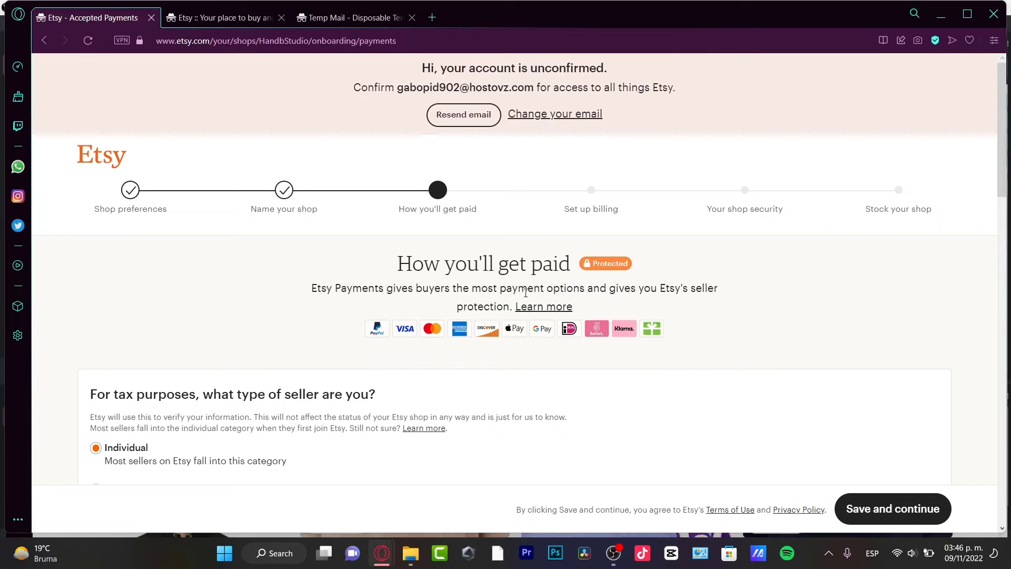
{"action": "left_click", "coordinate": [942, 15]}
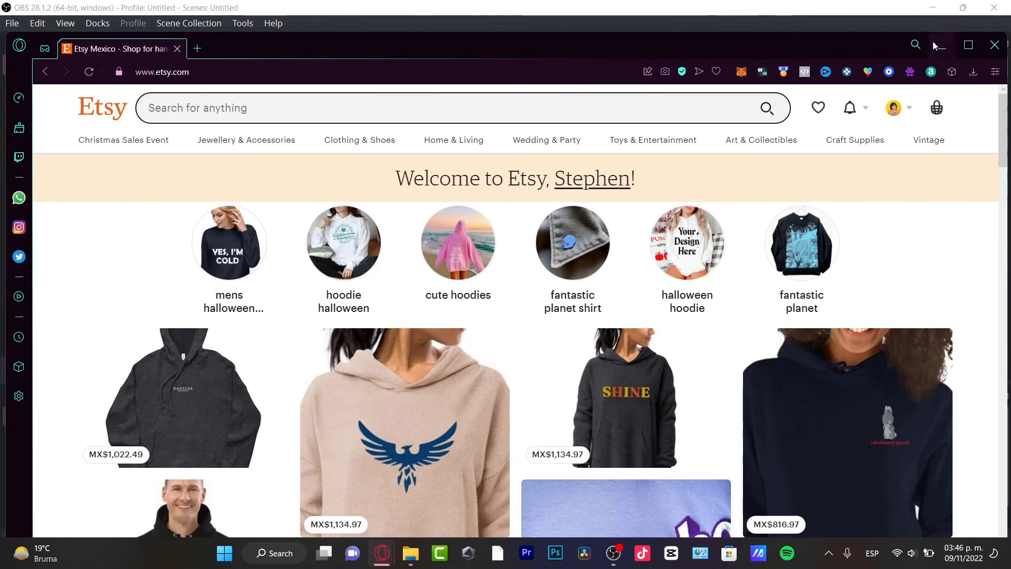
{"action": "left_click", "coordinate": [903, 114]}
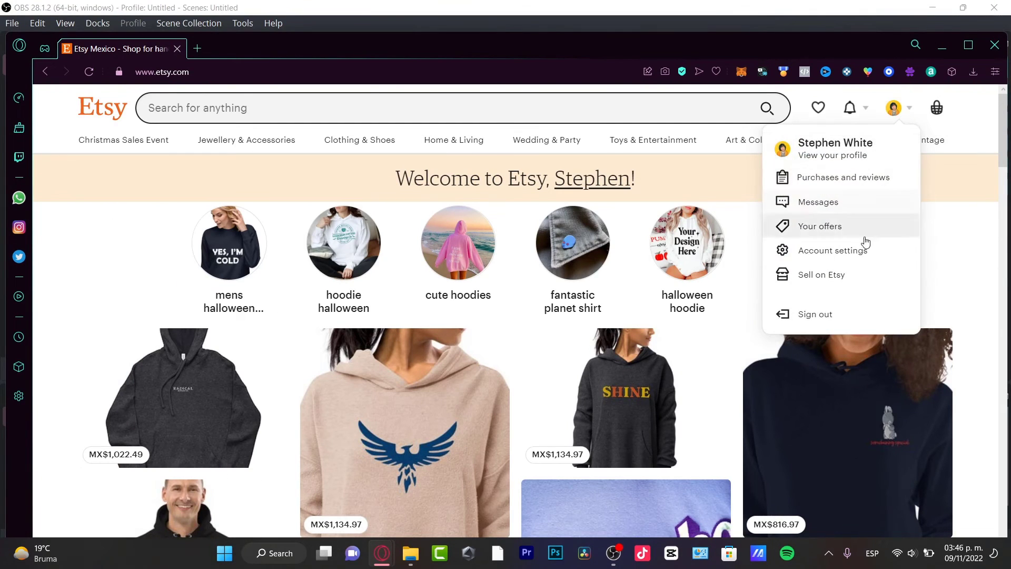
{"action": "left_click", "coordinate": [841, 277]}
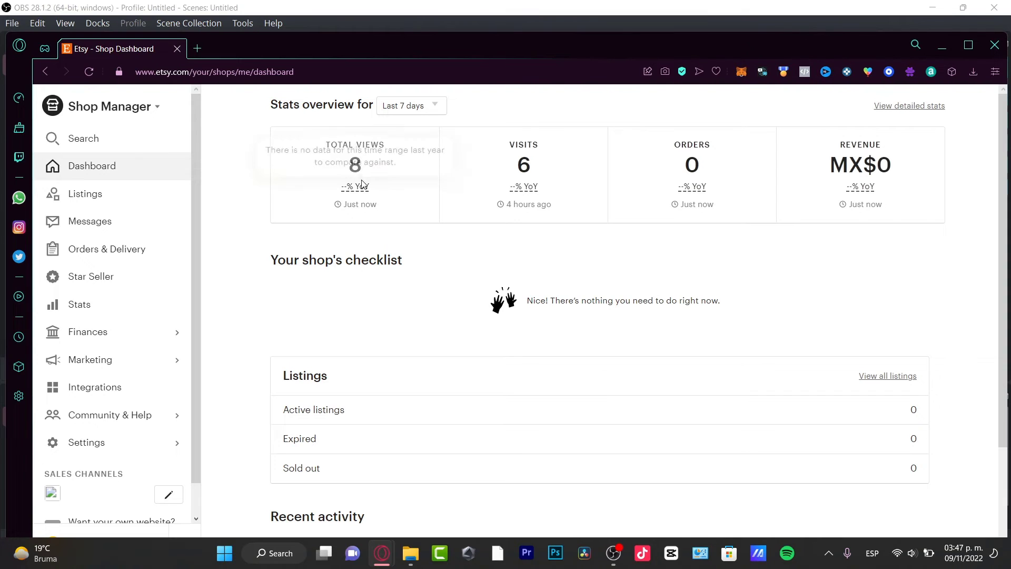
Step: Examine the dashboard's stats overview for views, visits and orders, its date range options, the shop checklist and the listings summary
{"action": "left_click_drag", "start_coordinate": [379, 206], "coordinate": [401, 182]}
{"action": "left_click_drag", "start_coordinate": [555, 214], "coordinate": [519, 139]}
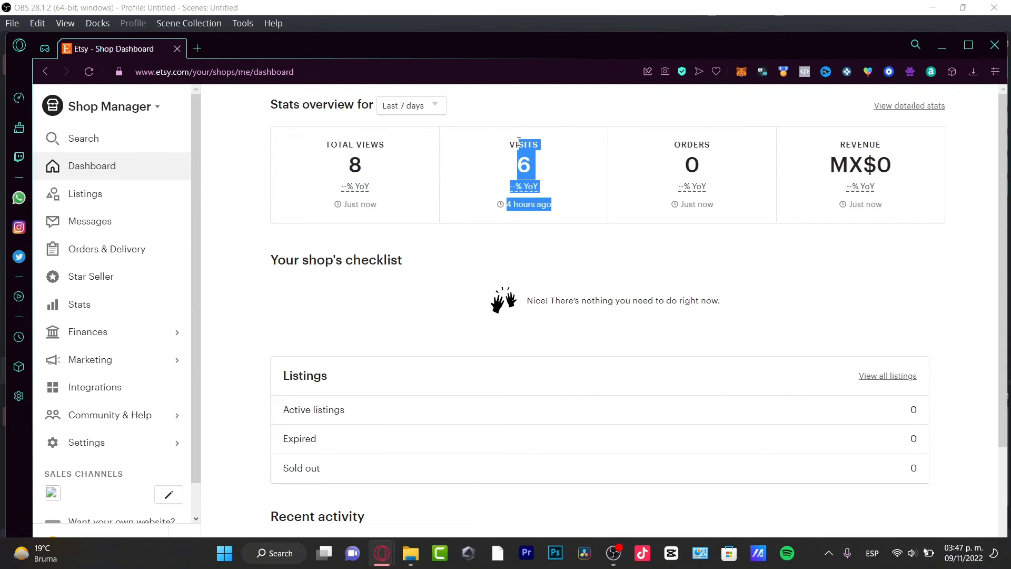
{"action": "left_click_drag", "start_coordinate": [762, 193], "coordinate": [674, 125]}
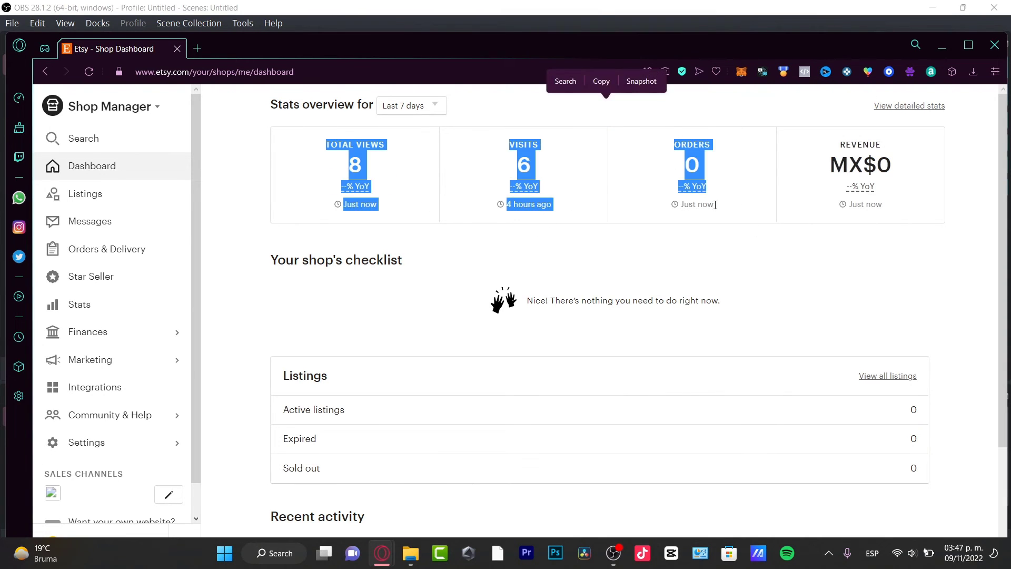
{"action": "left_click", "coordinate": [758, 211]}
{"action": "left_click", "coordinate": [410, 105]}
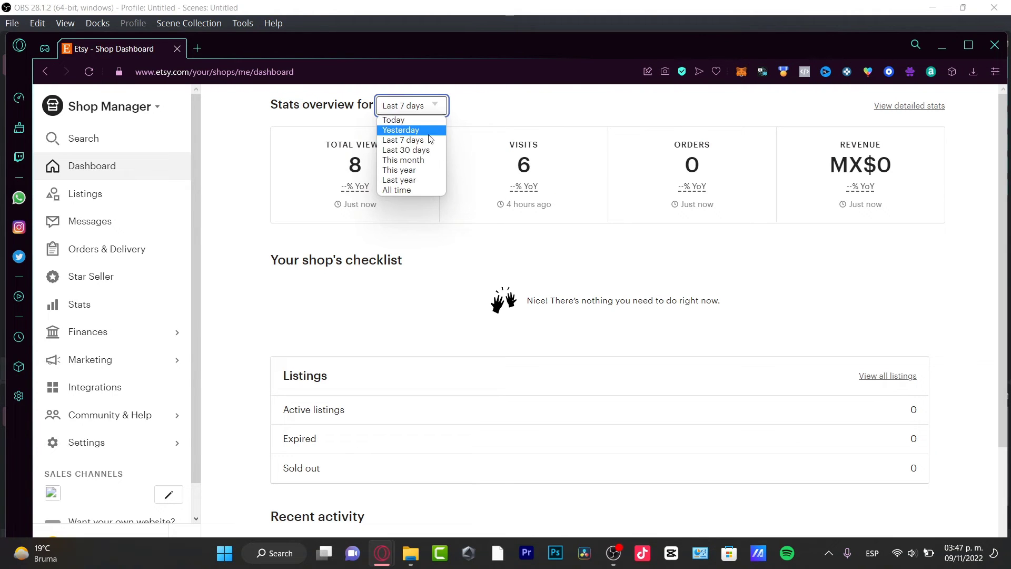
{"action": "left_click", "coordinate": [808, 261]}
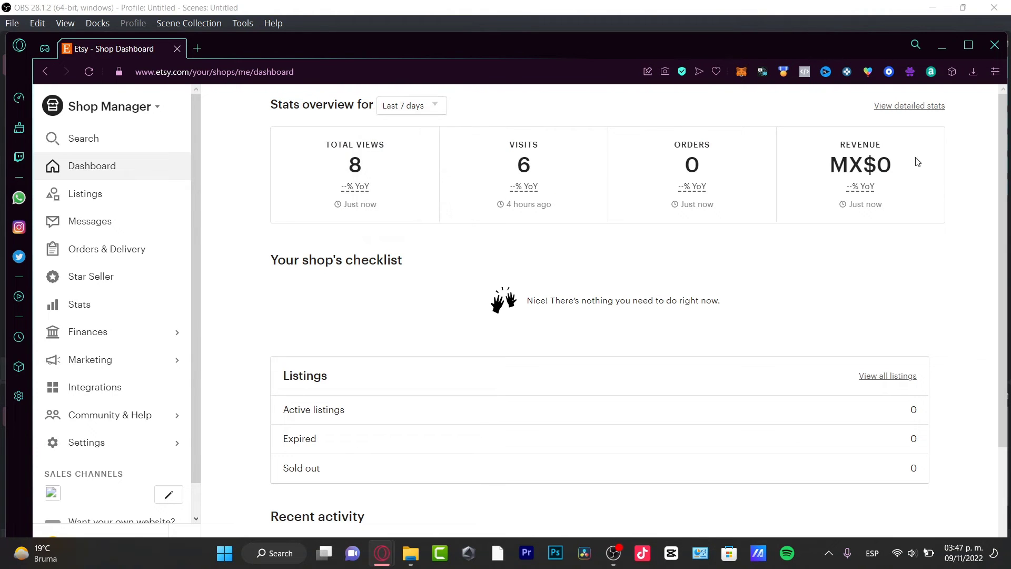
{"action": "scroll", "coordinate": [834, 230], "scroll_direction": "down", "scroll_amount": 3}
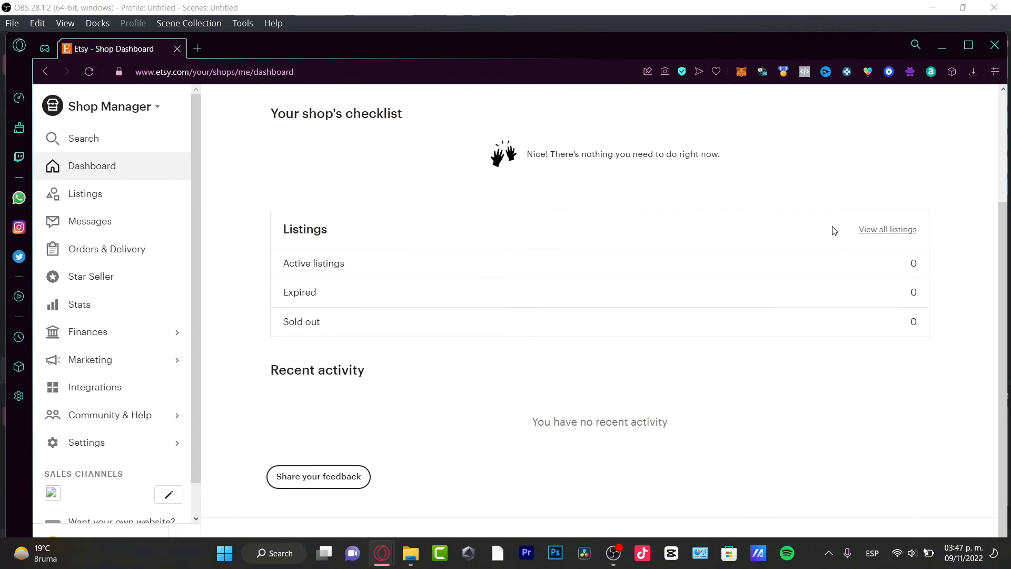
{"action": "scroll", "coordinate": [836, 231], "scroll_direction": "up", "scroll_amount": 3}
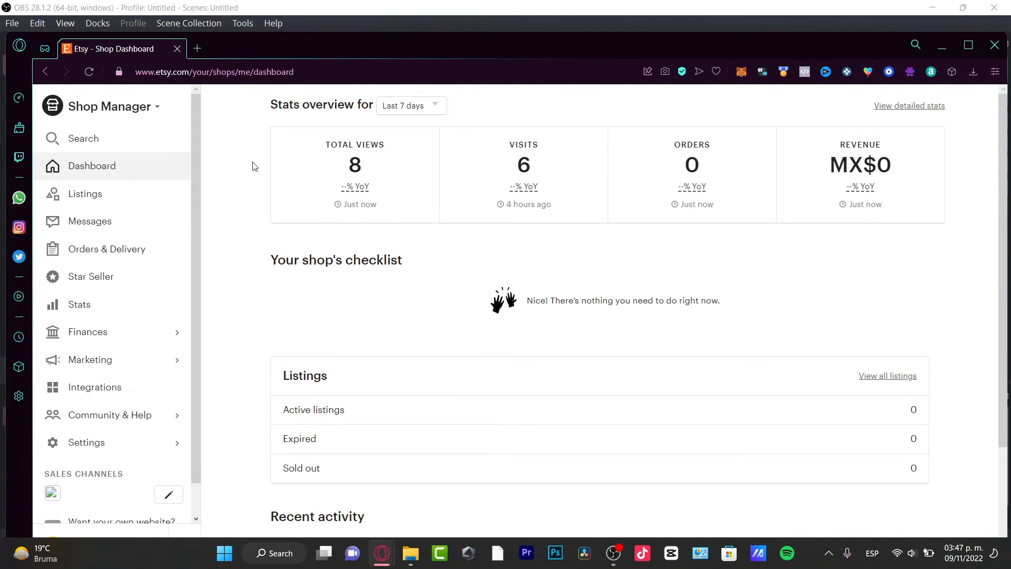
Step: Go to the shop's listings, view the Reopen Your Shop page and return to the Shop Manager dashboard
{"action": "left_click", "coordinate": [117, 204]}
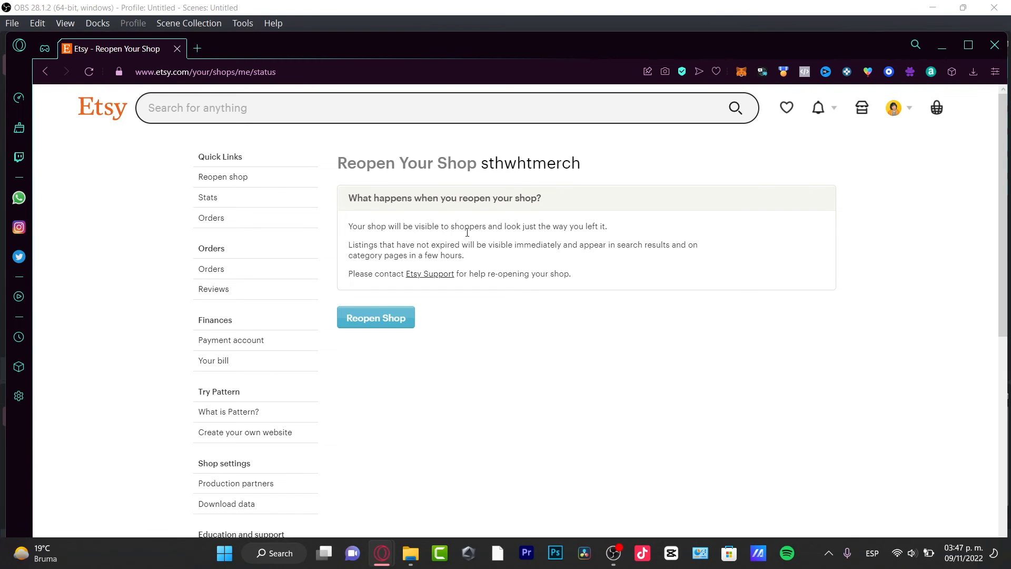
{"action": "left_click", "coordinate": [377, 323]}
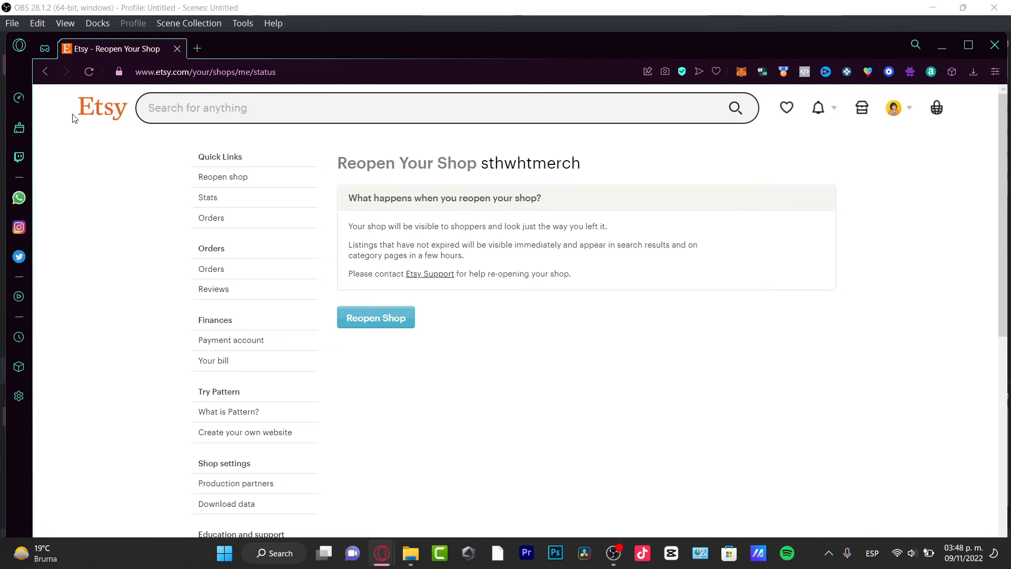
{"action": "left_click", "coordinate": [46, 72]}
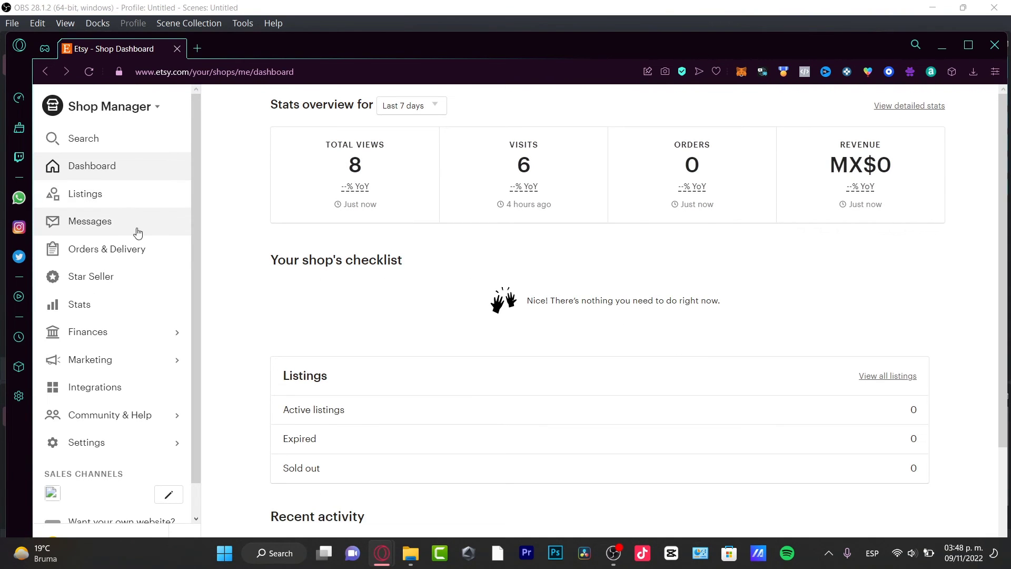
Step: Look over the rest of the dashboard and open the Seller Handbook from the Community & Help resources
{"action": "scroll", "coordinate": [138, 323], "scroll_direction": "down", "scroll_amount": 1}
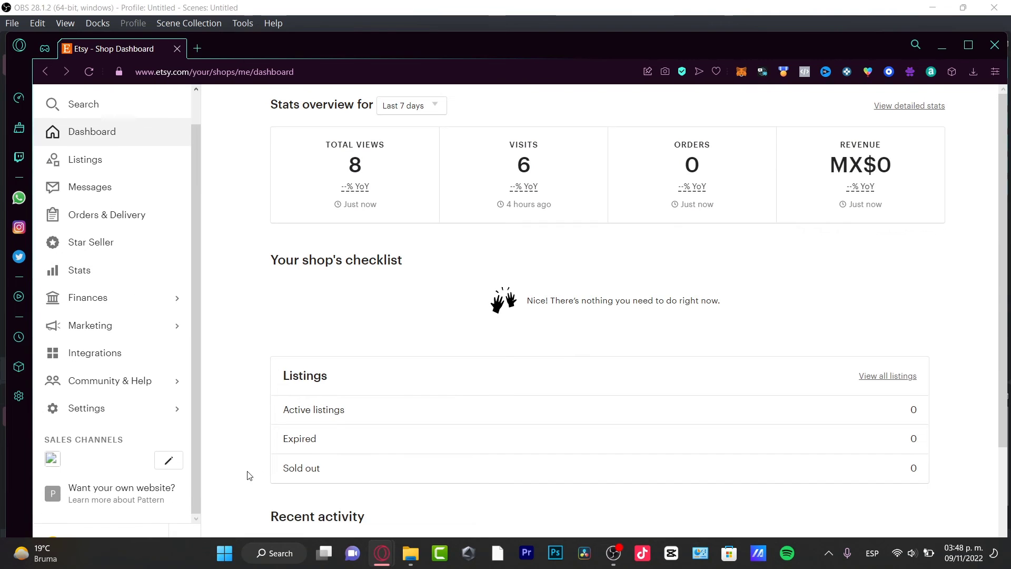
{"action": "scroll", "coordinate": [955, 395], "scroll_direction": "down", "scroll_amount": 3}
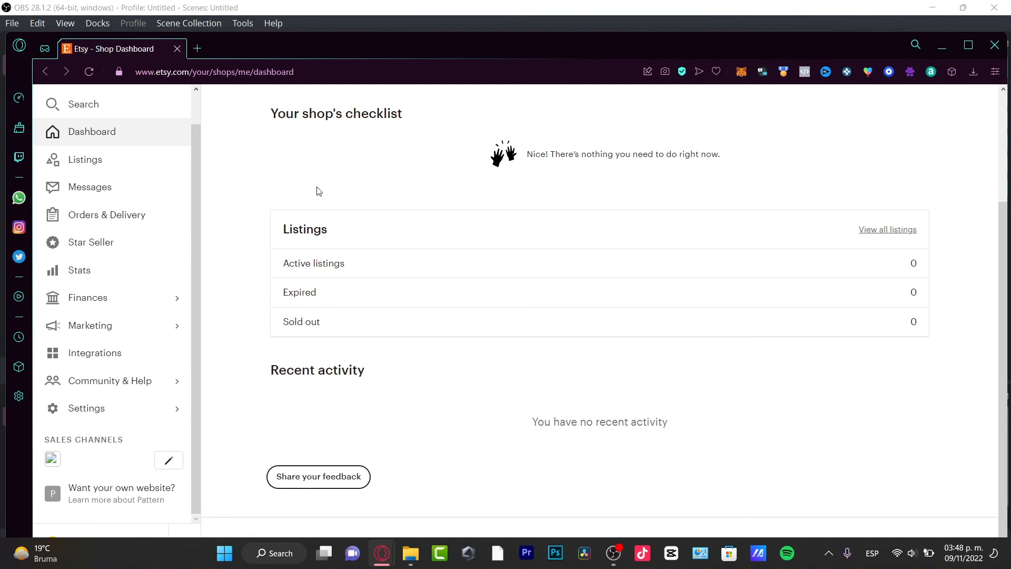
{"action": "left_click", "coordinate": [135, 382]}
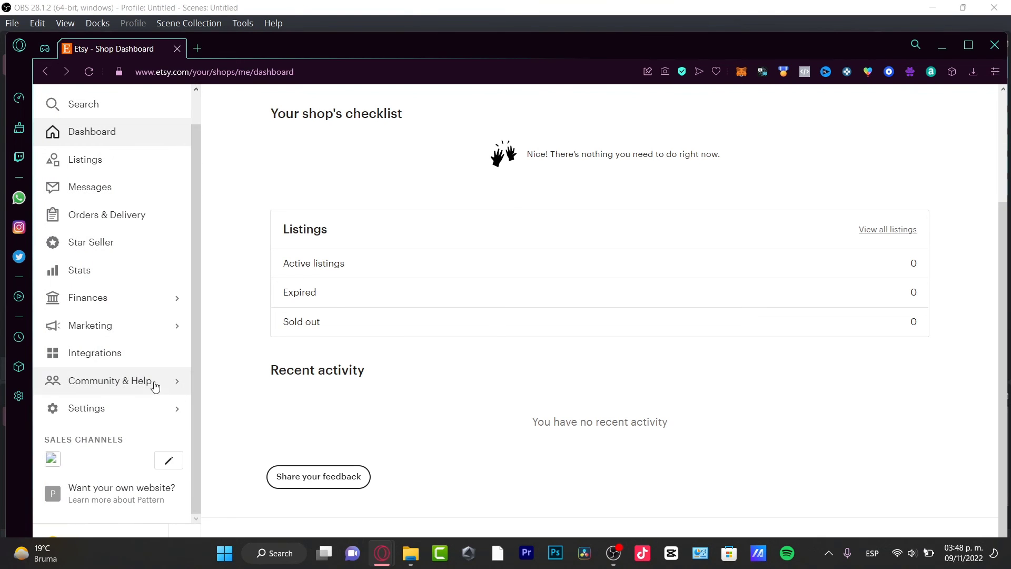
{"action": "left_click", "coordinate": [154, 383]}
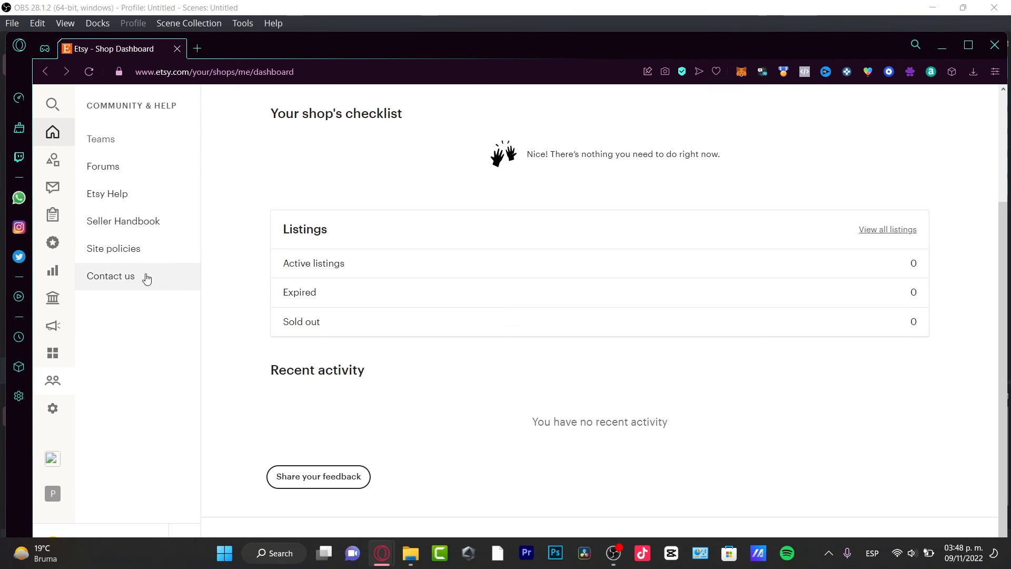
{"action": "left_click", "coordinate": [129, 228]}
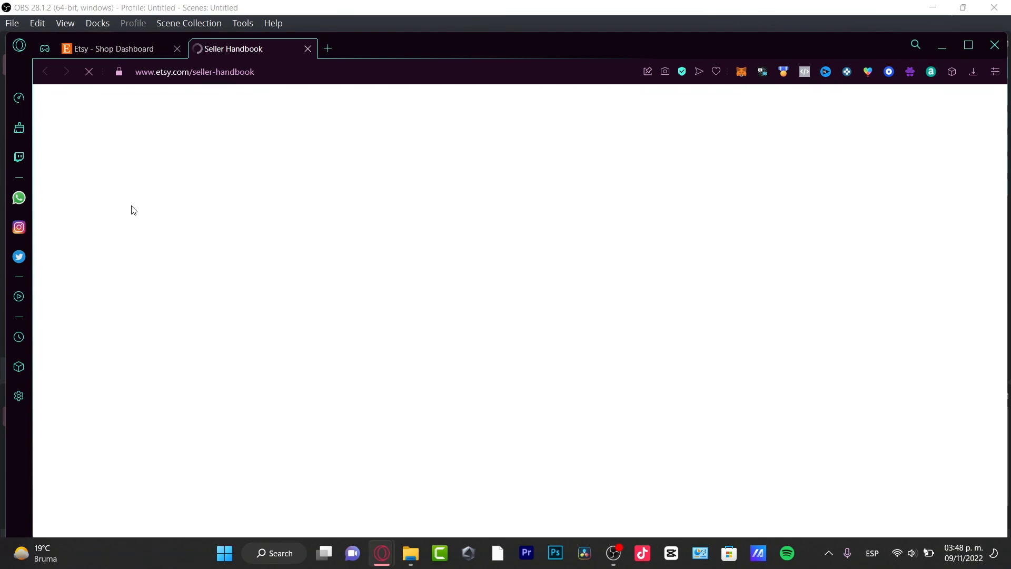
Step: Browse the latest articles and popular topics on the Seller Handbook's main page
{"action": "left_click_drag", "start_coordinate": [227, 206], "coordinate": [418, 214]}
{"action": "left_click", "coordinate": [521, 216]}
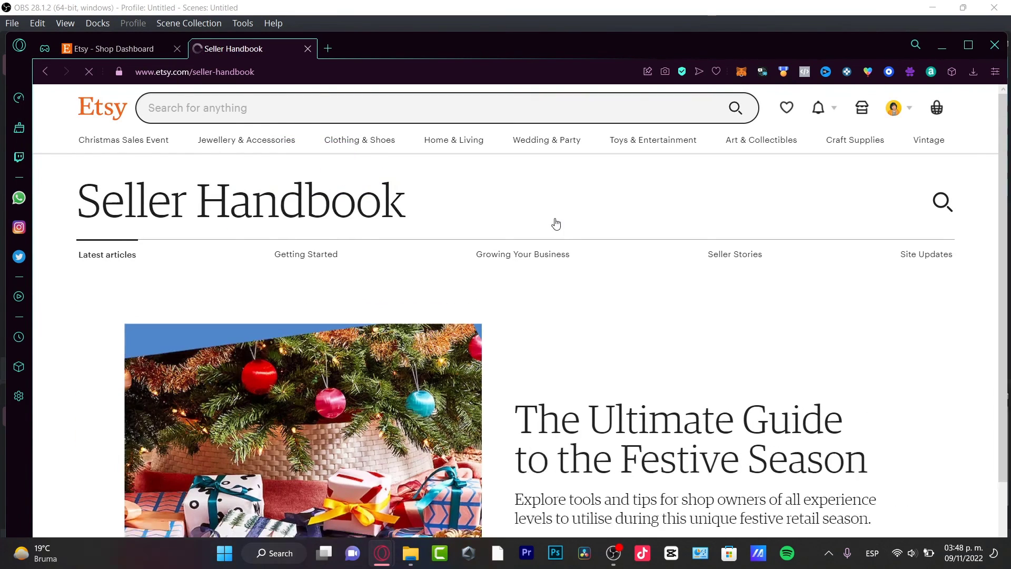
{"action": "scroll", "coordinate": [555, 223], "scroll_direction": "down", "scroll_amount": 4}
{"action": "scroll", "coordinate": [557, 227], "scroll_direction": "down", "scroll_amount": 6}
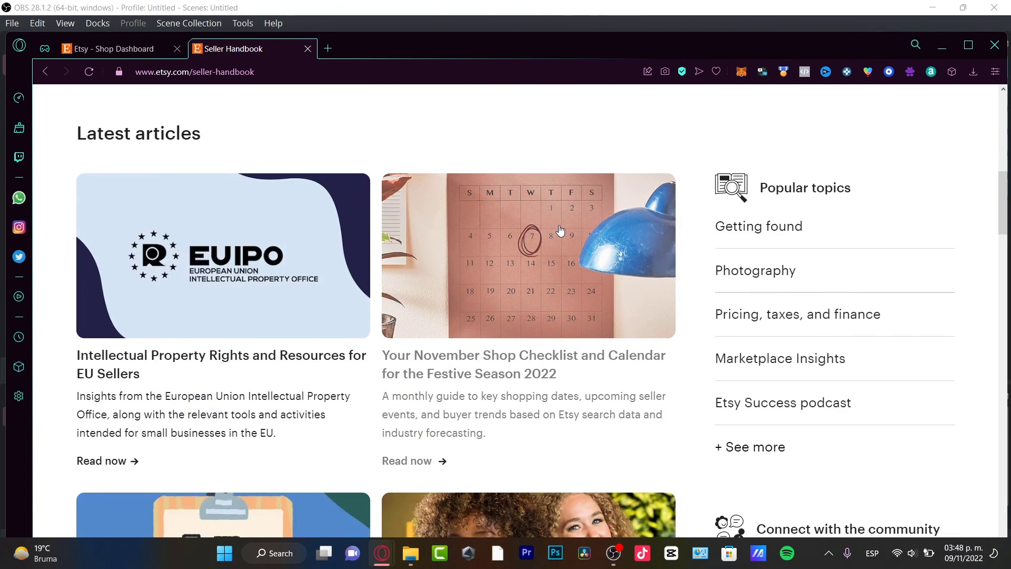
{"action": "scroll", "coordinate": [557, 231], "scroll_direction": "up", "scroll_amount": 10}
Step: Open the handbook's Getting Started topic and browse its articles on listings, reviews, product photos and keywords
{"action": "left_click", "coordinate": [295, 254]}
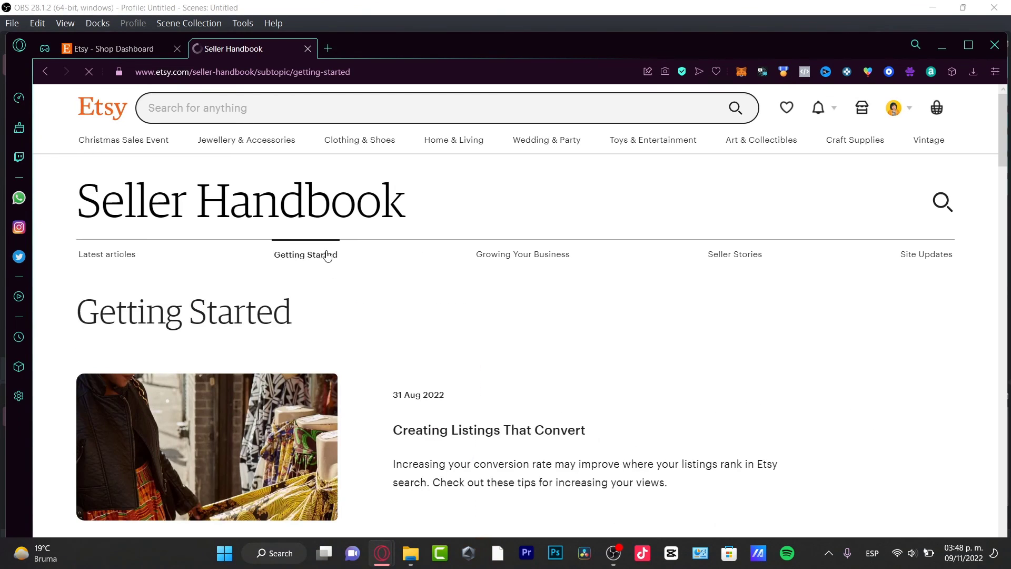
{"action": "scroll", "coordinate": [446, 276], "scroll_direction": "down", "scroll_amount": 3}
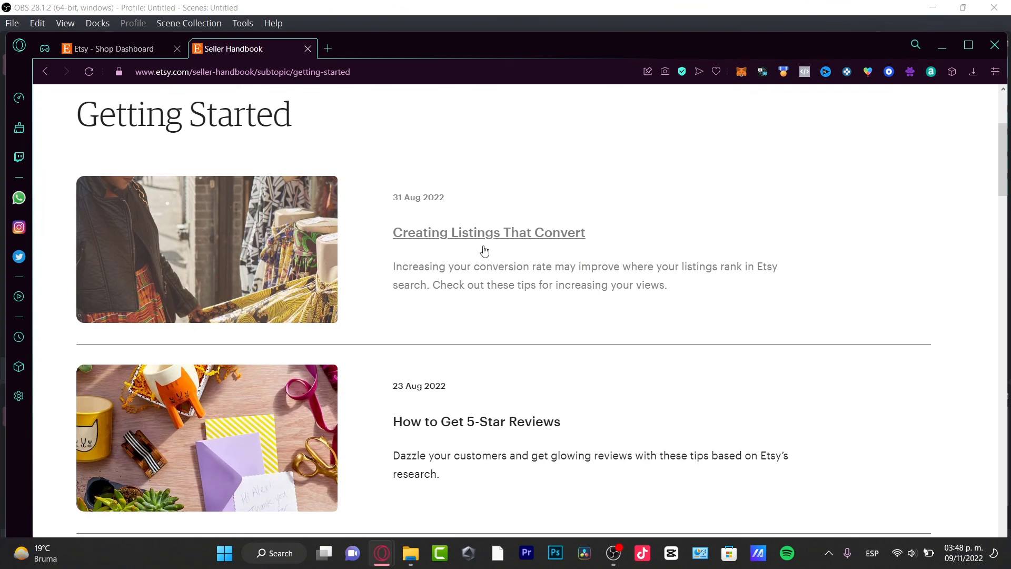
{"action": "scroll", "coordinate": [698, 271], "scroll_direction": "down", "scroll_amount": 3}
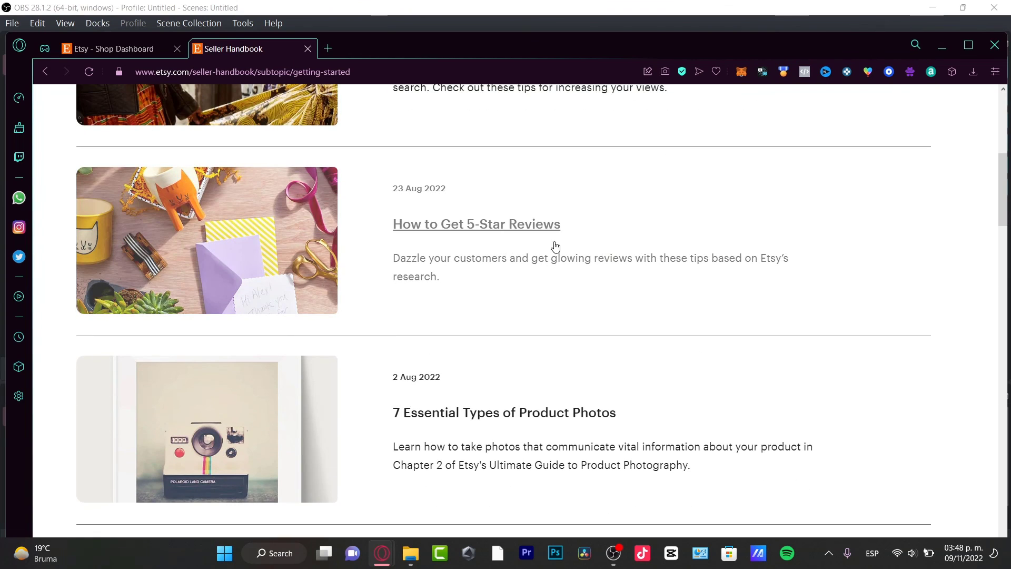
{"action": "scroll", "coordinate": [706, 280], "scroll_direction": "down", "scroll_amount": 3}
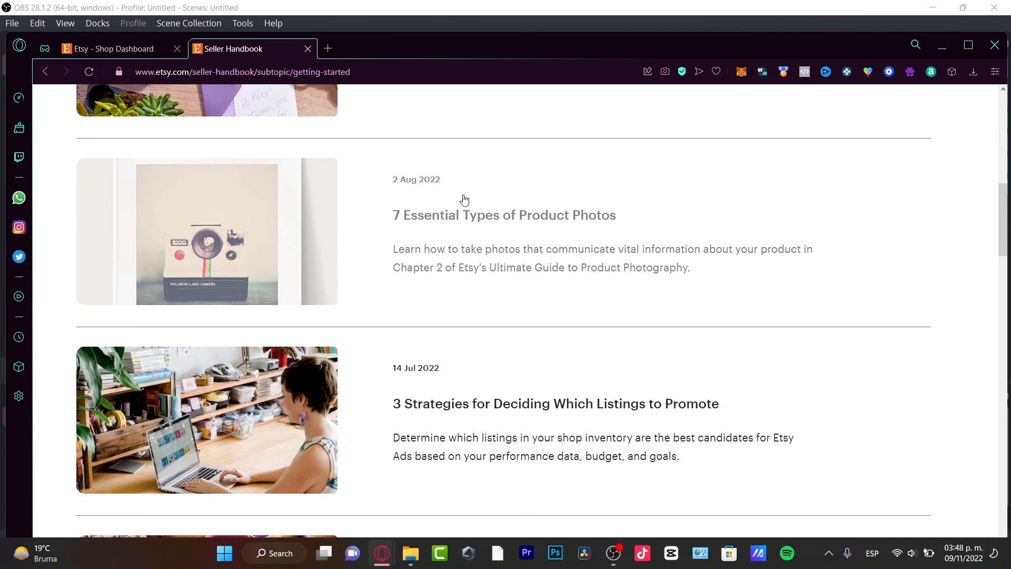
{"action": "scroll", "coordinate": [655, 274], "scroll_direction": "down", "scroll_amount": 3}
{"action": "scroll", "coordinate": [656, 282], "scroll_direction": "up", "scroll_amount": 3}
{"action": "scroll", "coordinate": [657, 306], "scroll_direction": "down", "scroll_amount": 9}
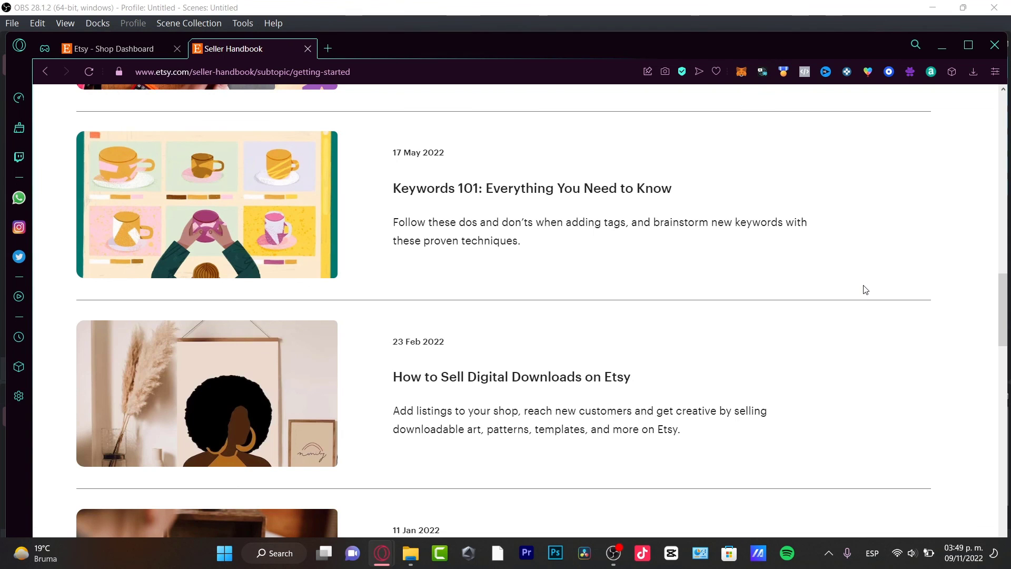
Step: Return from the Seller Handbook to the shop dashboard and keep the browser window in front
{"action": "left_click", "coordinate": [134, 47]}
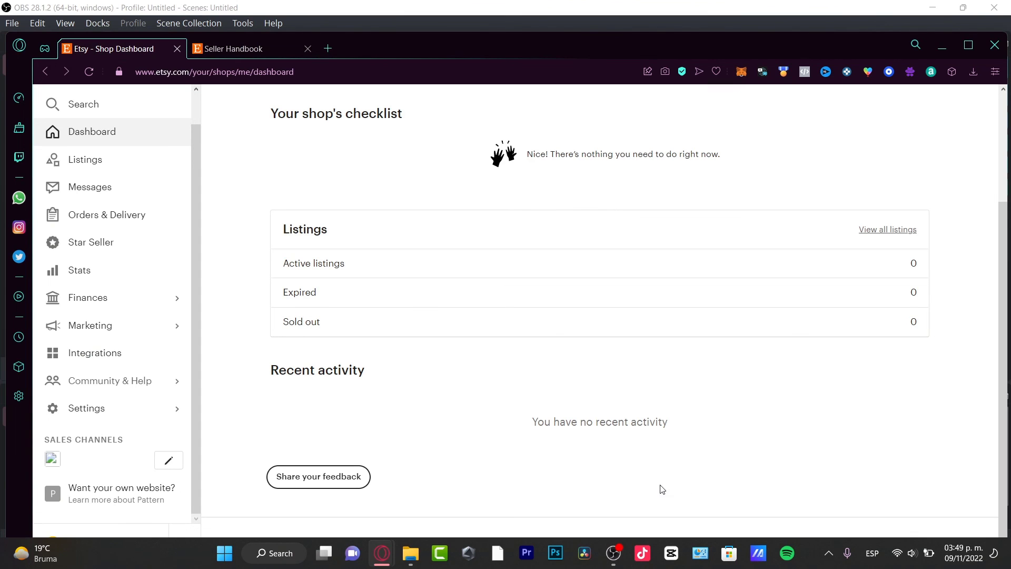
{"action": "left_click", "coordinate": [614, 553]}
{"action": "left_click", "coordinate": [382, 553]}
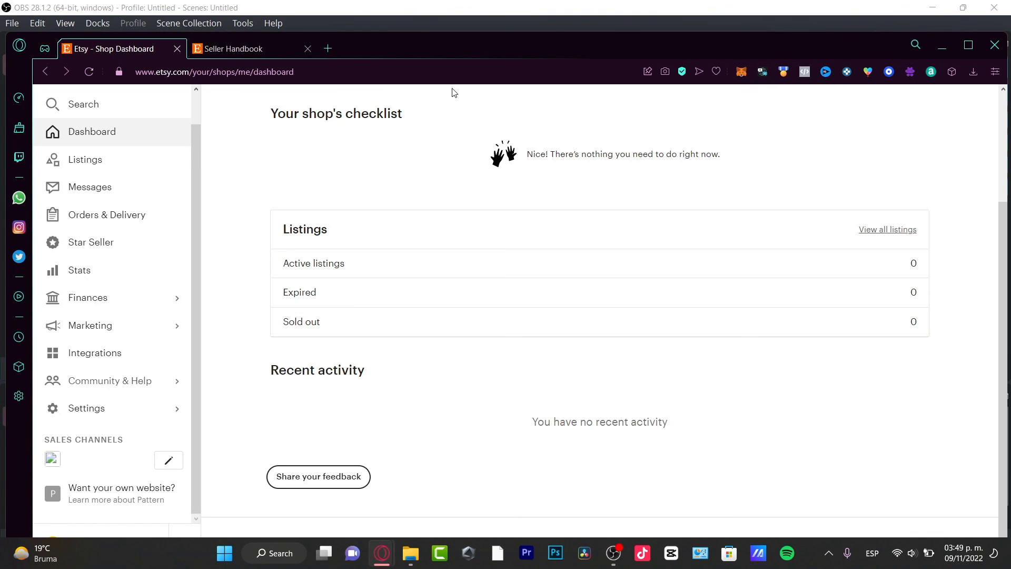